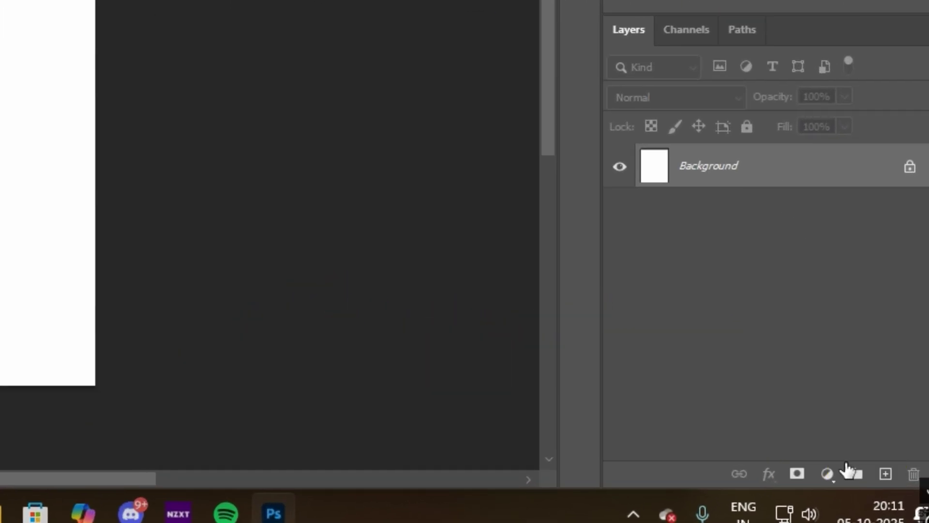
# - Add a new layer filled solid red over the background and give it a white layer mask
pyautogui.click(886, 473)
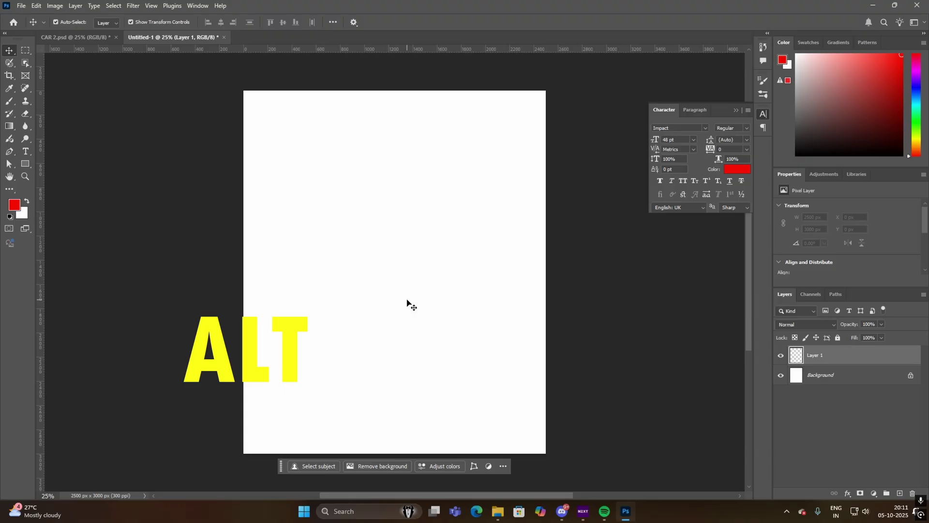
pyautogui.hotkey('alt', 'BackSpace')
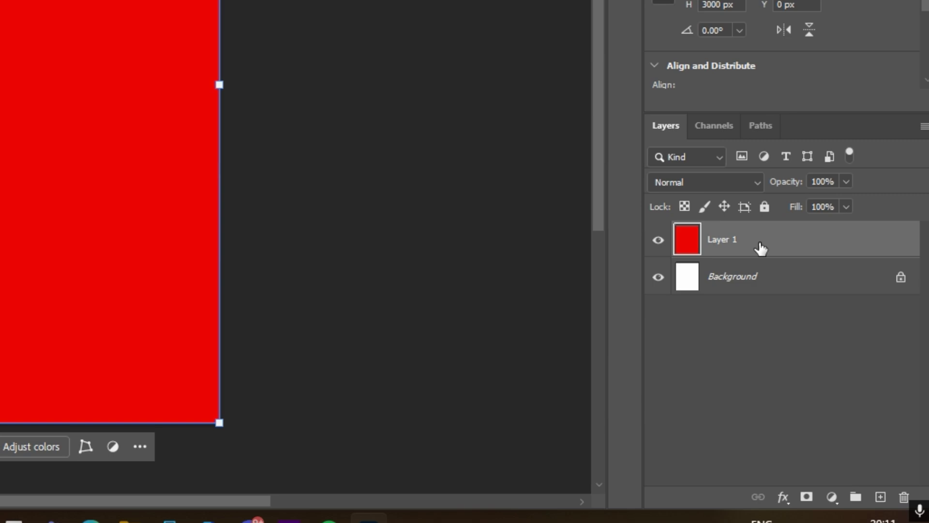
pyautogui.click(806, 497)
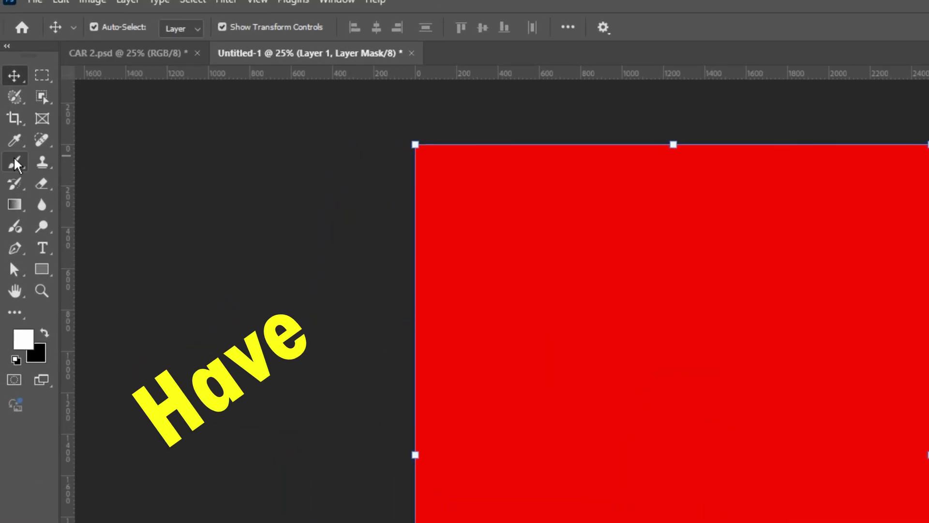
# - Paint a soft white glow into the red layer's lower centre with a large soft brush, then bring up the eye image folder
pyautogui.click(15, 165)
pyautogui.click(405, 343)
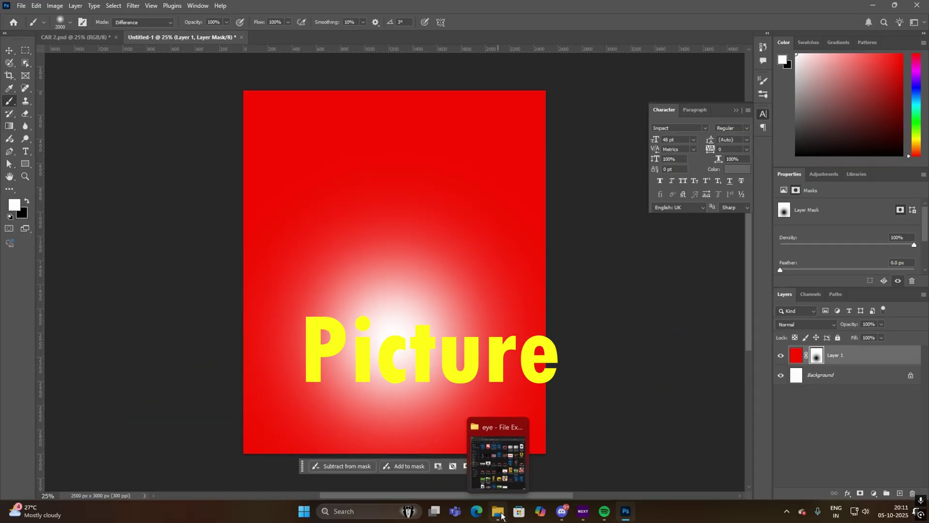
pyautogui.click(498, 513)
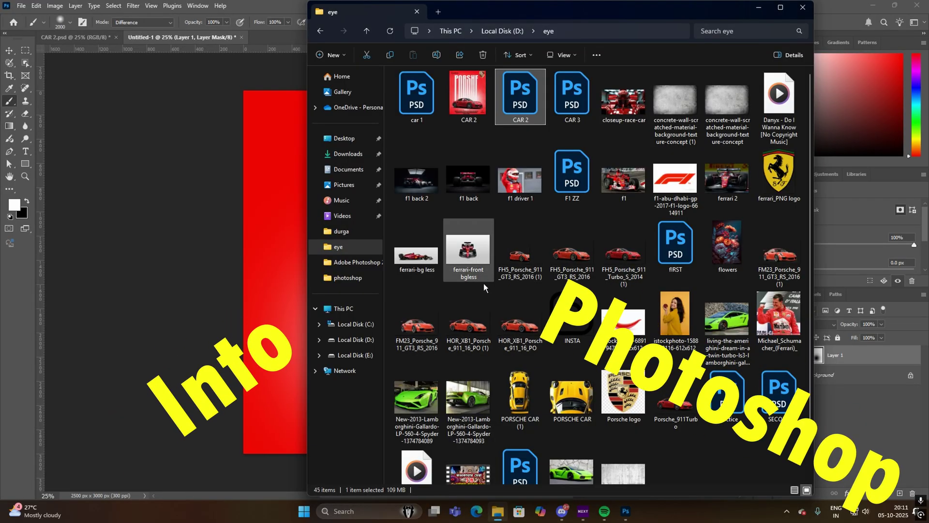
# - Place Porsche_911Turbo into the poster and position it in the lower half over the white glow
pyautogui.moveTo(681, 410); pyautogui.dragTo(198, 291)
pyautogui.moveTo(396, 303); pyautogui.dragTo(399, 364)
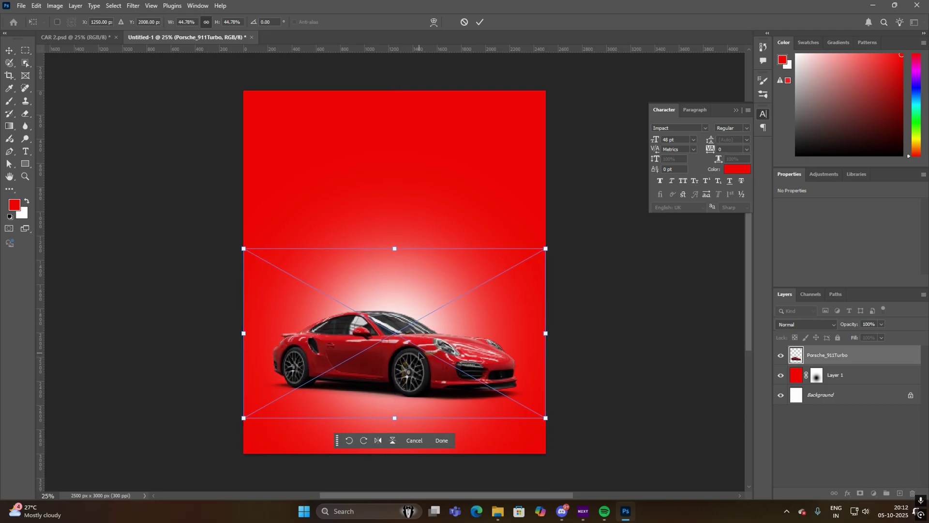
pyautogui.press('Return')
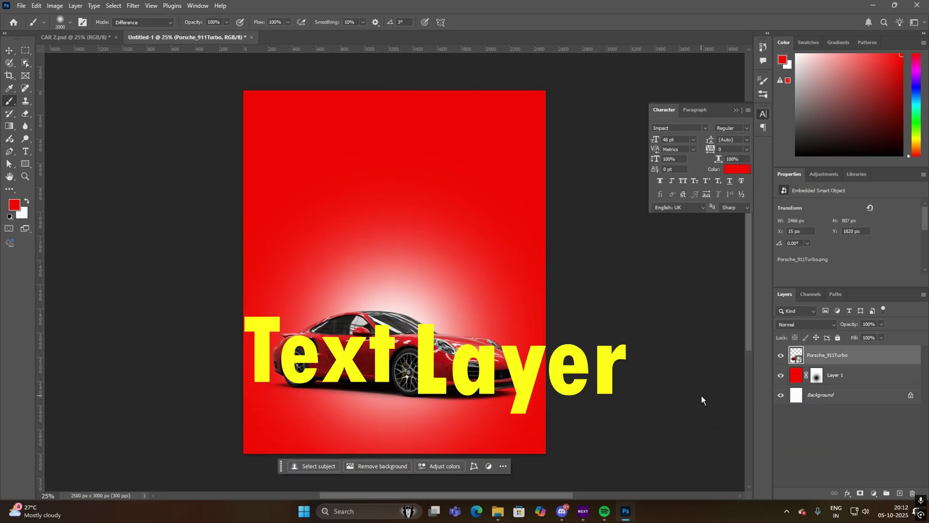
pyautogui.moveTo(386, 365); pyautogui.dragTo(387, 359)
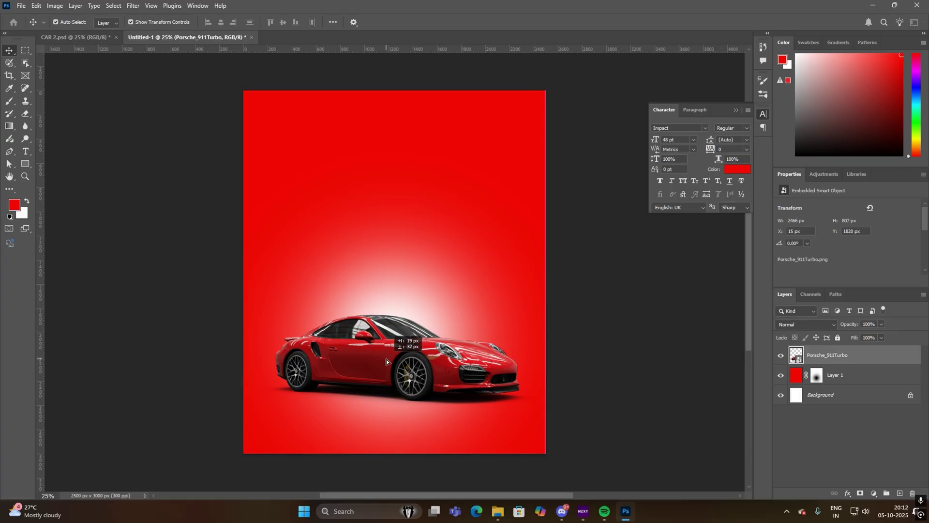
# - Type a white Impact 'PORSHE' heading, centre it across the top and enlarge it to 133.59 pt
pyautogui.click(49, 254)
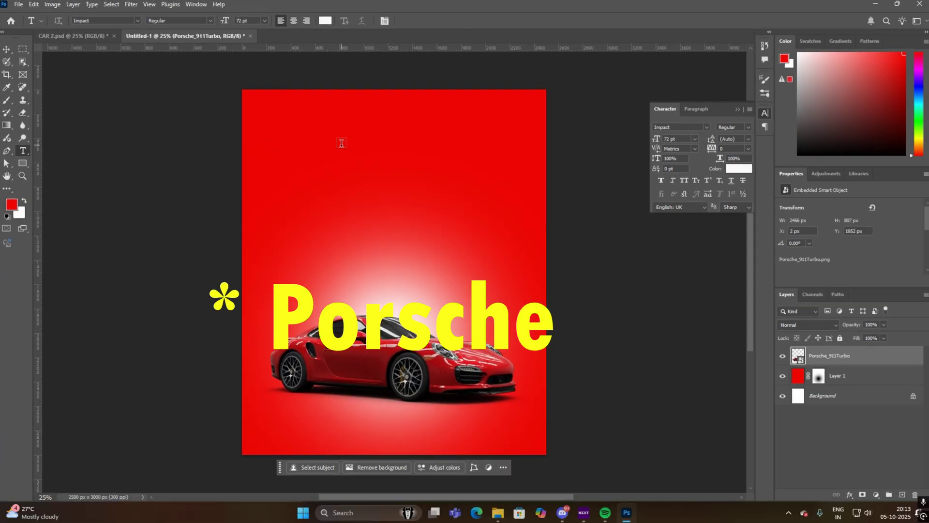
pyautogui.click(341, 143)
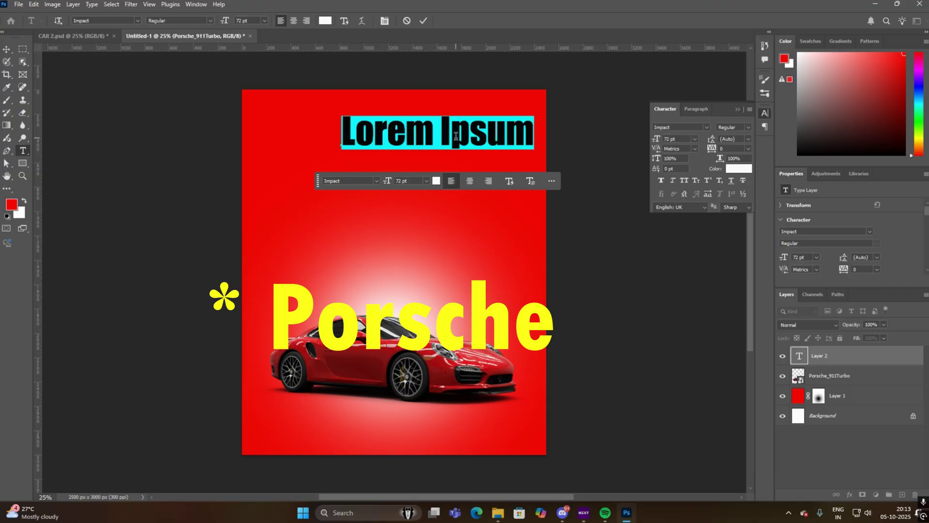
pyautogui.press('BackSpace')
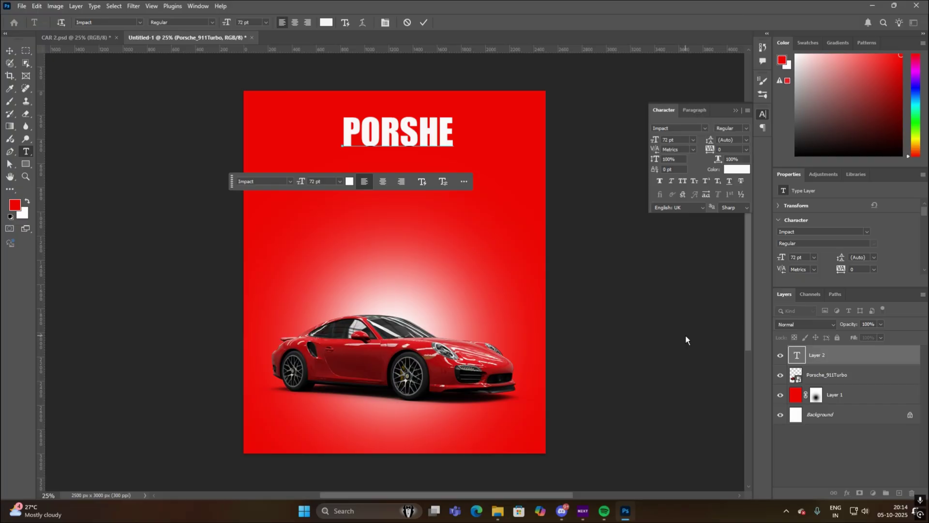
pyautogui.hotkey('ctrl', 'Return')
pyautogui.press('v')
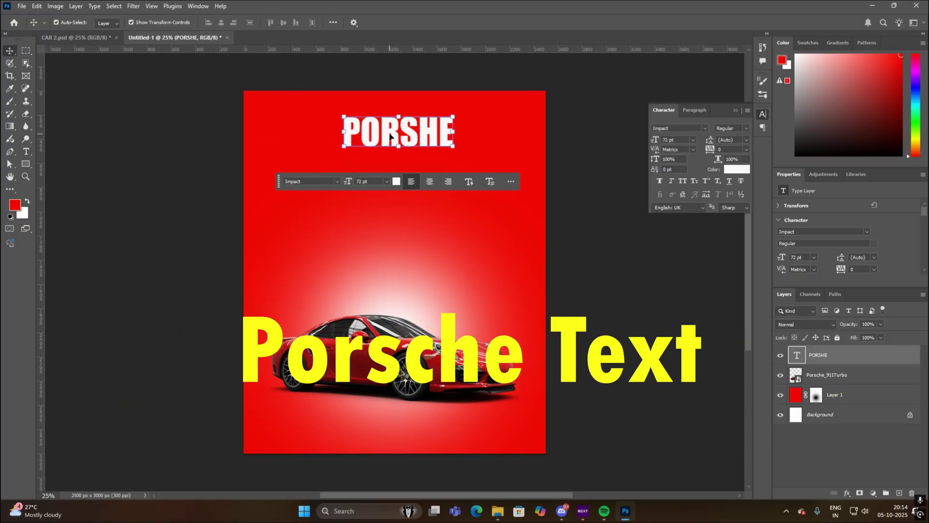
pyautogui.moveTo(391, 136); pyautogui.dragTo(393, 202)
pyautogui.hotkey('ctrl', 't')
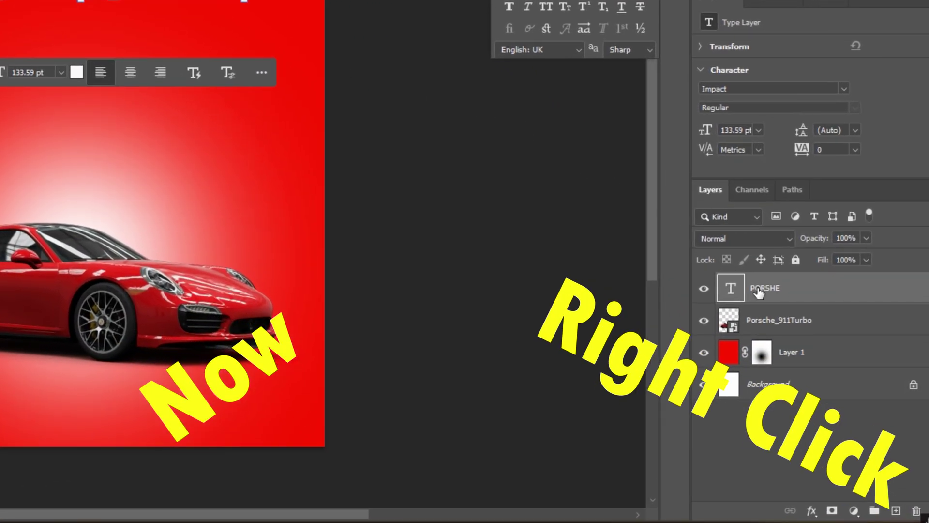
# - Convert the PORSHE text to a shape and drag its letters' bottom anchors down to the car
pyautogui.rightClick(801, 286)
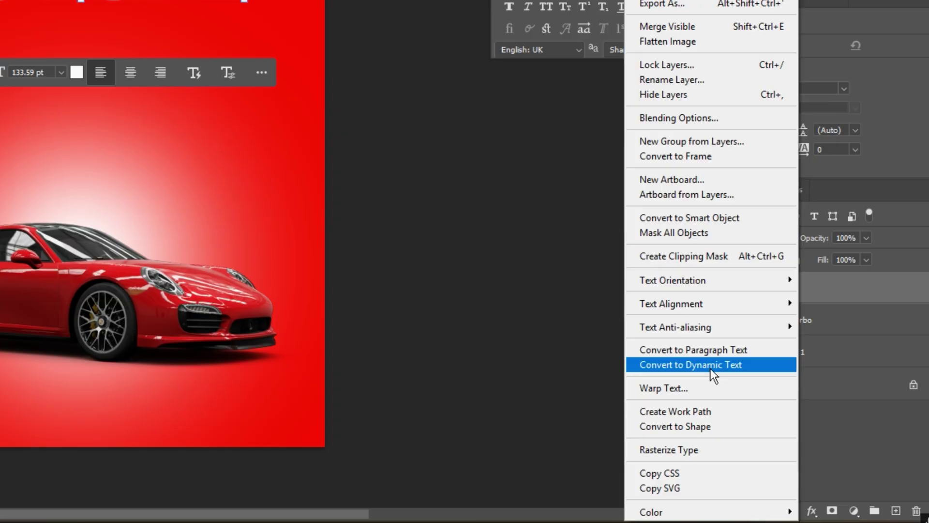
pyautogui.click(713, 424)
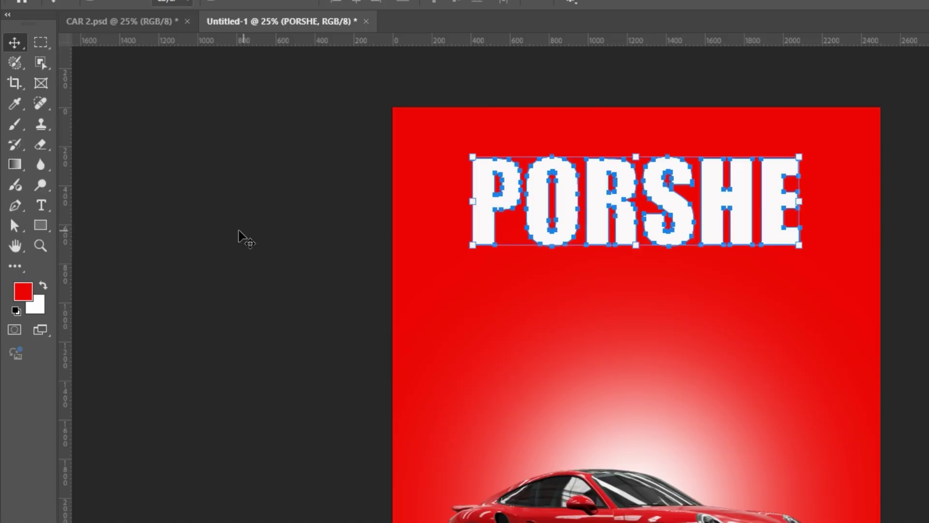
pyautogui.click(13, 225)
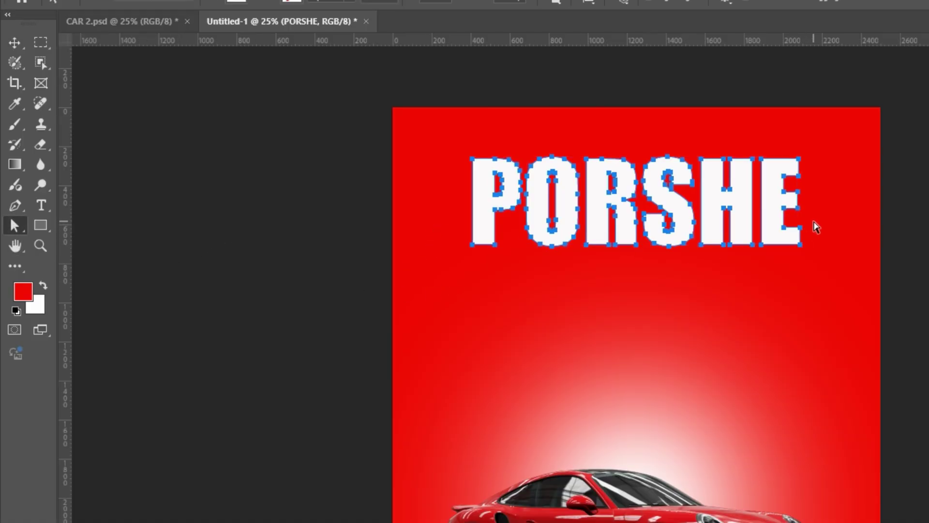
pyautogui.moveTo(815, 220); pyautogui.dragTo(595, 267)
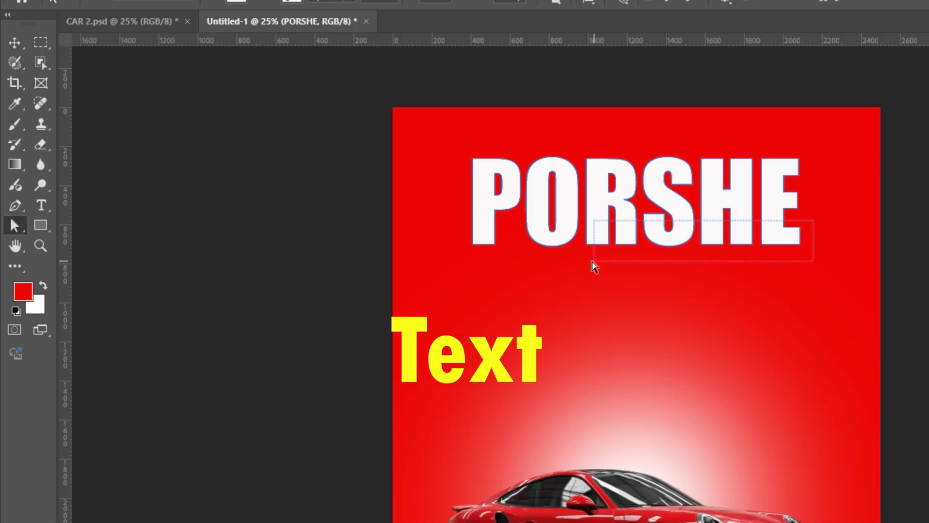
pyautogui.moveTo(461, 264); pyautogui.dragTo(463, 265)
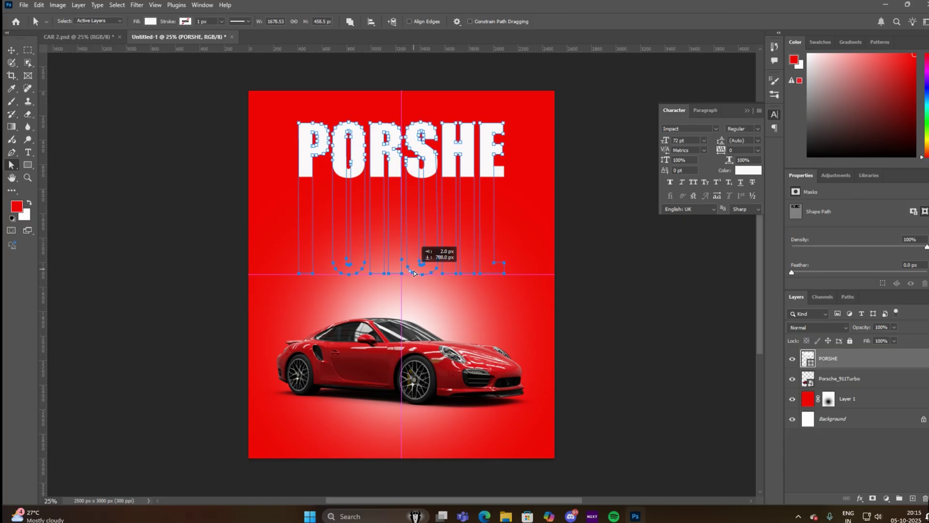
pyautogui.moveTo(415, 372); pyautogui.dragTo(415, 373)
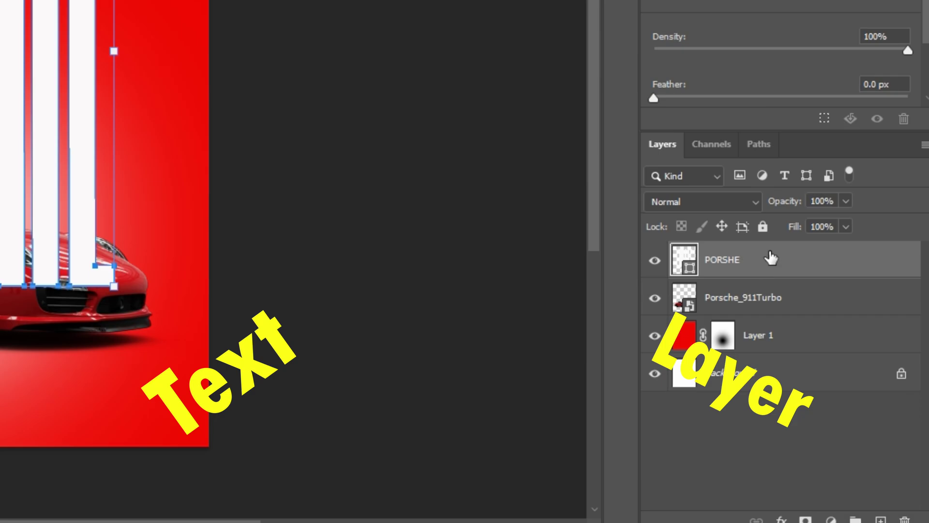
# - Move the Porsche_911Turbo layer above the PORSHE layer so the car sits in front
pyautogui.click(726, 293)
pyautogui.moveTo(729, 271); pyautogui.dragTo(718, 241)
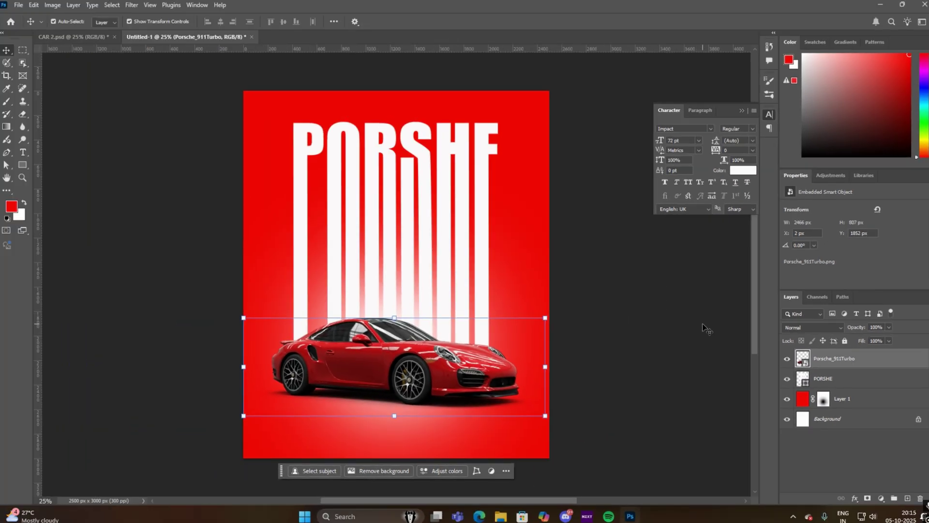
pyautogui.click(497, 278)
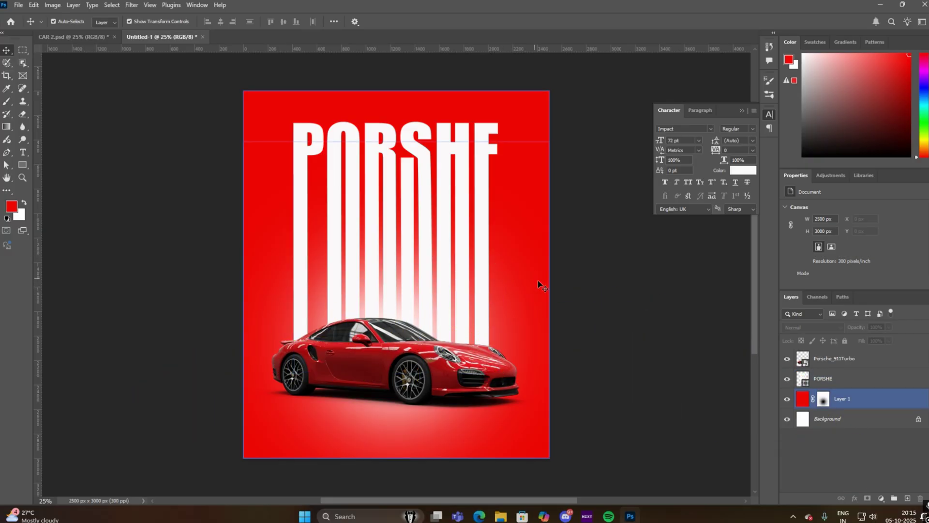
pyautogui.click(726, 370)
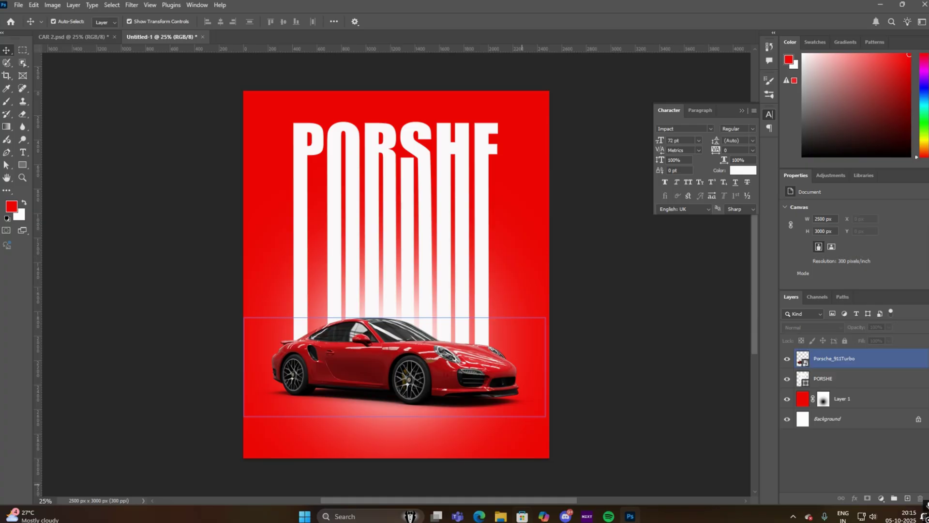
# - Drag the Porsche logo file from the eye folder onto the poster
pyautogui.click(500, 516)
pyautogui.scroll(-1, 605, 299)
pyautogui.scroll(1, 605, 299)
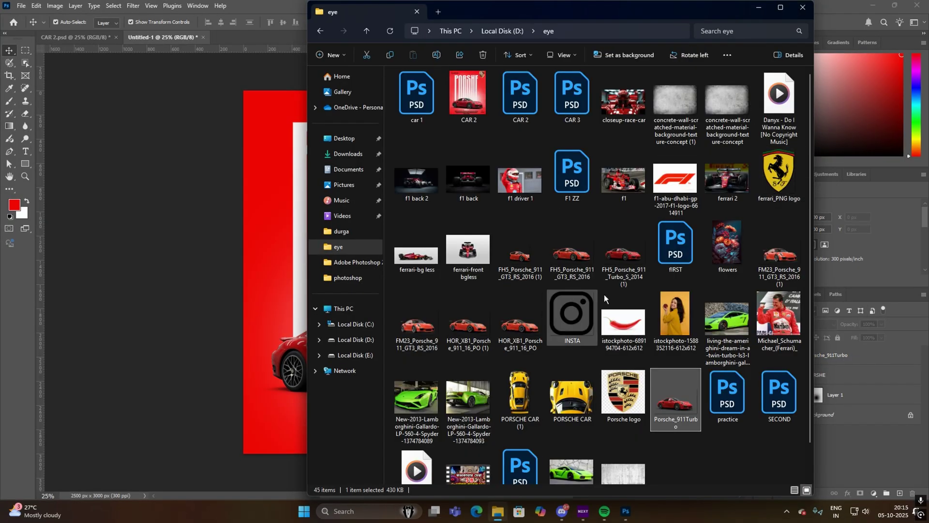
pyautogui.moveTo(621, 398); pyautogui.dragTo(193, 261)
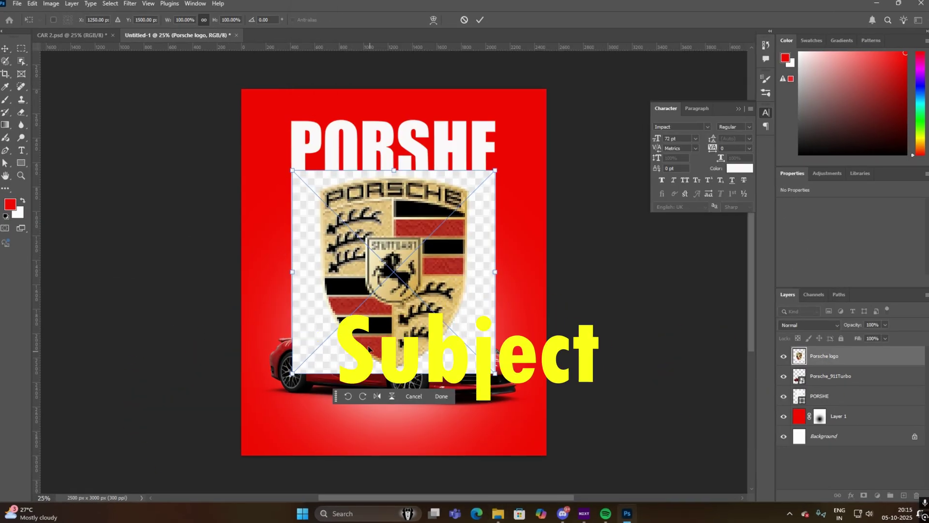
# - Mask away the crest's background using Select subject, then scale the crest down to 596 px
pyautogui.press('Return')
pyautogui.click(839, 416)
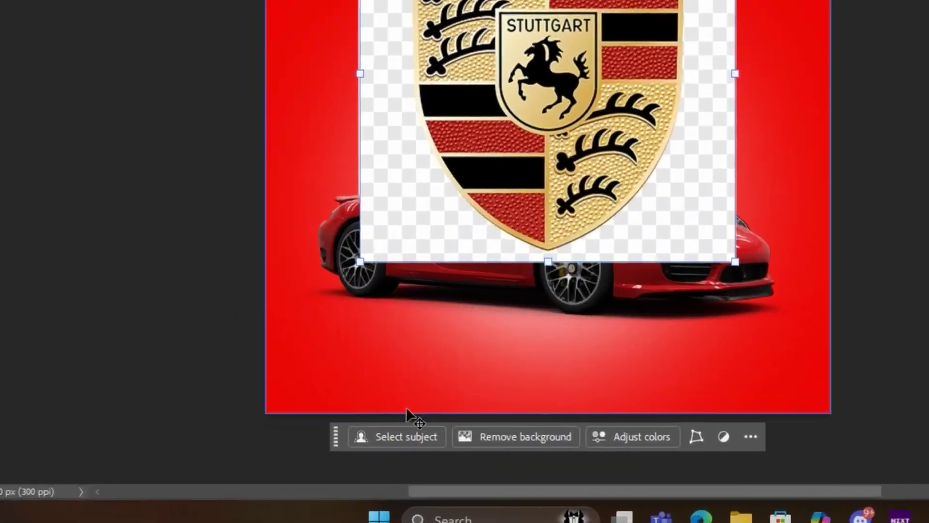
pyautogui.click(411, 436)
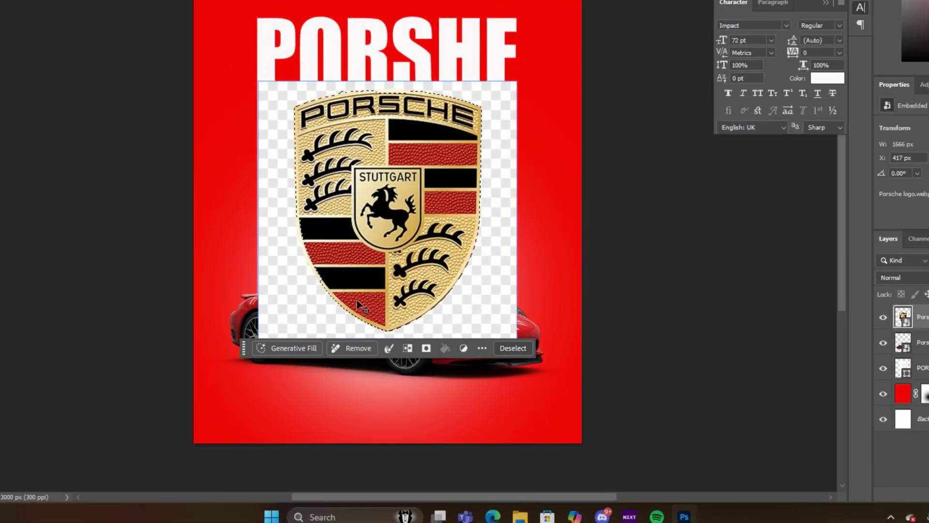
pyautogui.click(426, 348)
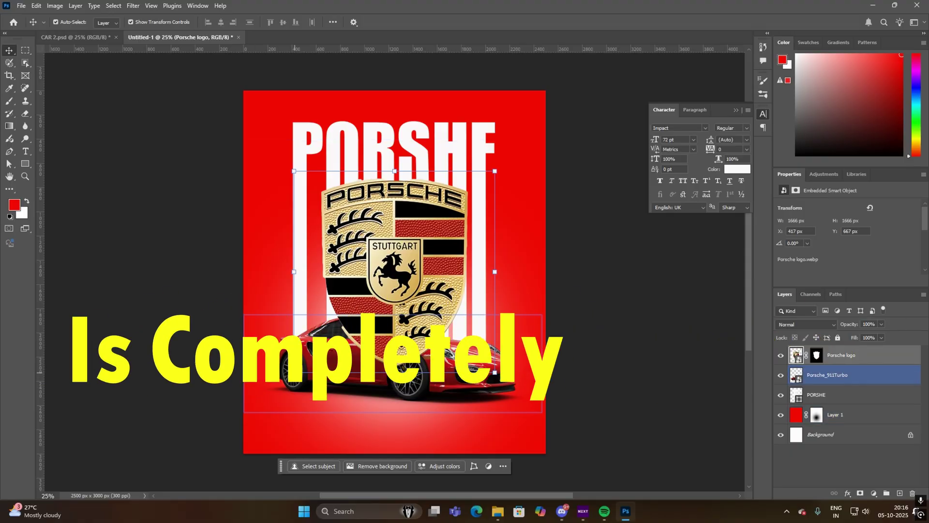
pyautogui.moveTo(294, 373); pyautogui.dragTo(424, 243)
# - Move the Porsche crest to the top-right corner and shrink it to 446 px
pyautogui.press('Return')
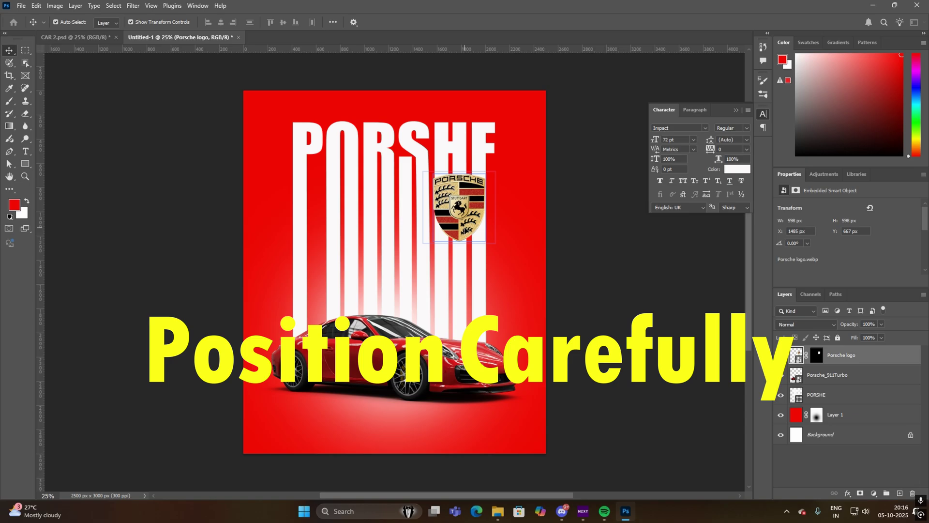
pyautogui.moveTo(459, 207); pyautogui.dragTo(519, 136)
pyautogui.hotkey('ctrl', 't')
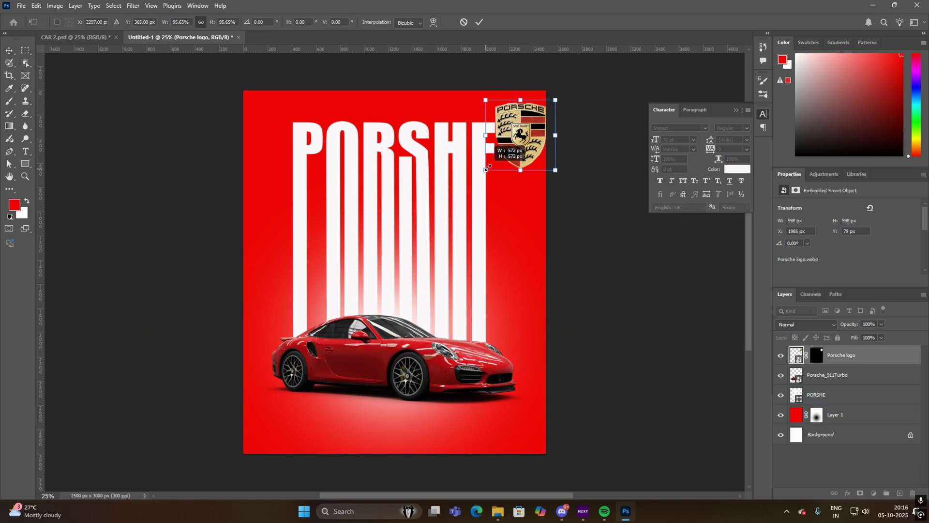
pyautogui.moveTo(484, 172); pyautogui.dragTo(518, 130)
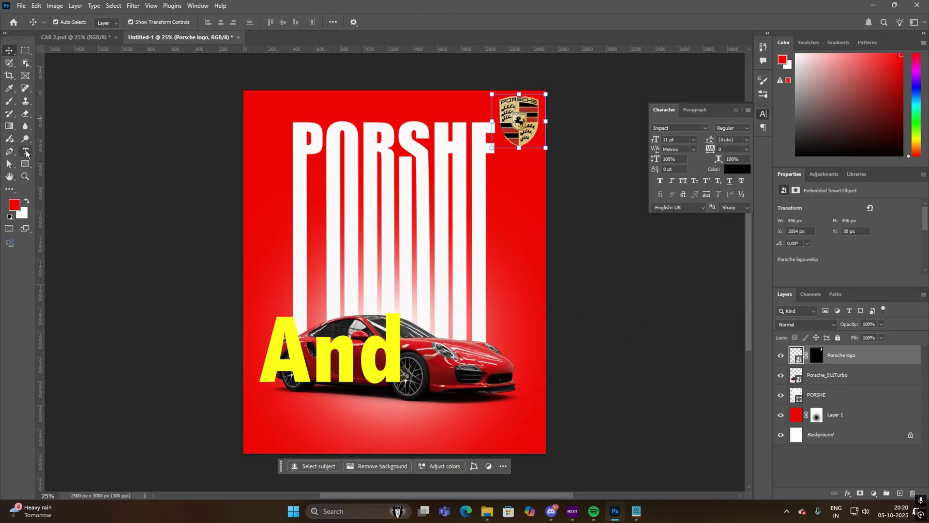
# - Type 'PORSHE 911' under the car and enlarge it to 18.05 pt
pyautogui.click(351, 414)
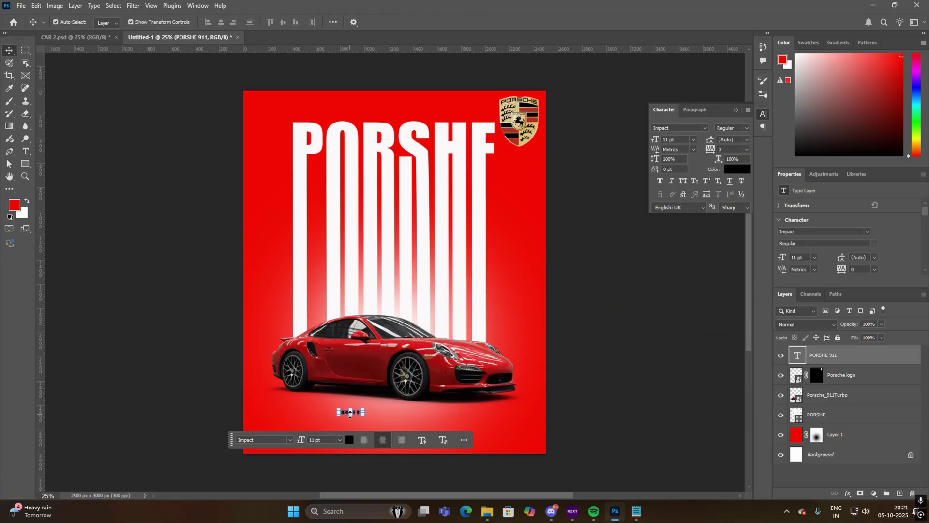
pyautogui.hotkey('ctrl', 't')
pyautogui.moveTo(364, 415); pyautogui.dragTo(382, 419)
pyautogui.moveTo(360, 412); pyautogui.dragTo(395, 411)
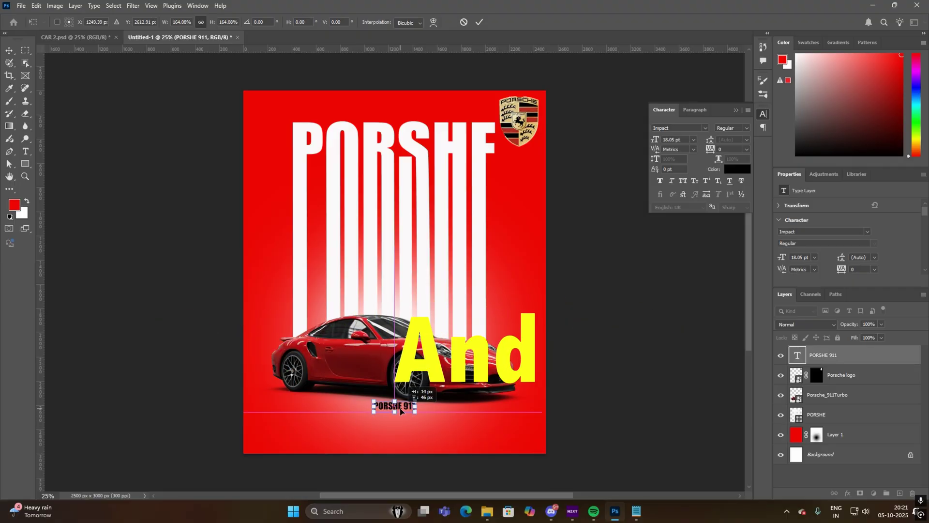
pyautogui.moveTo(400, 411); pyautogui.dragTo(400, 417)
pyautogui.press('Return')
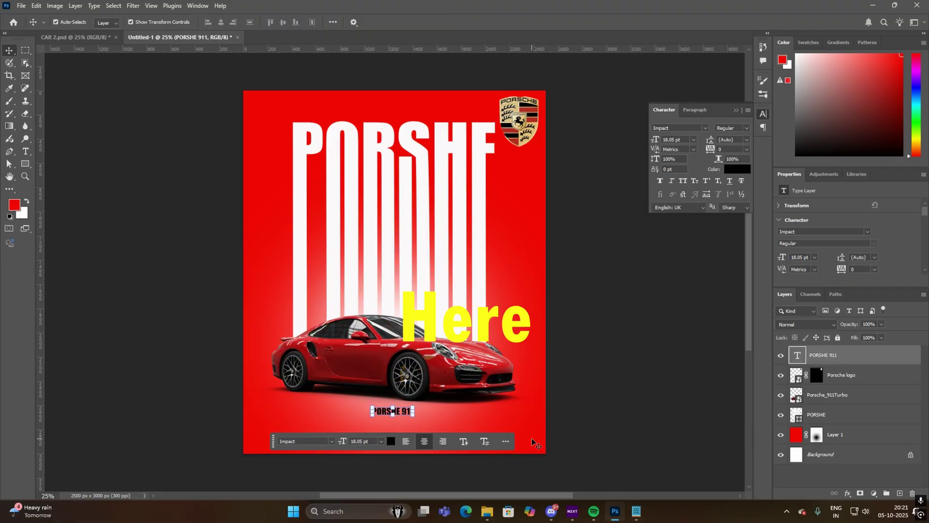
# - Make the PORSHE 911 caption white and nudge it to centre beneath the car
pyautogui.click(391, 441)
pyautogui.click(335, 117)
pyautogui.press('Return')
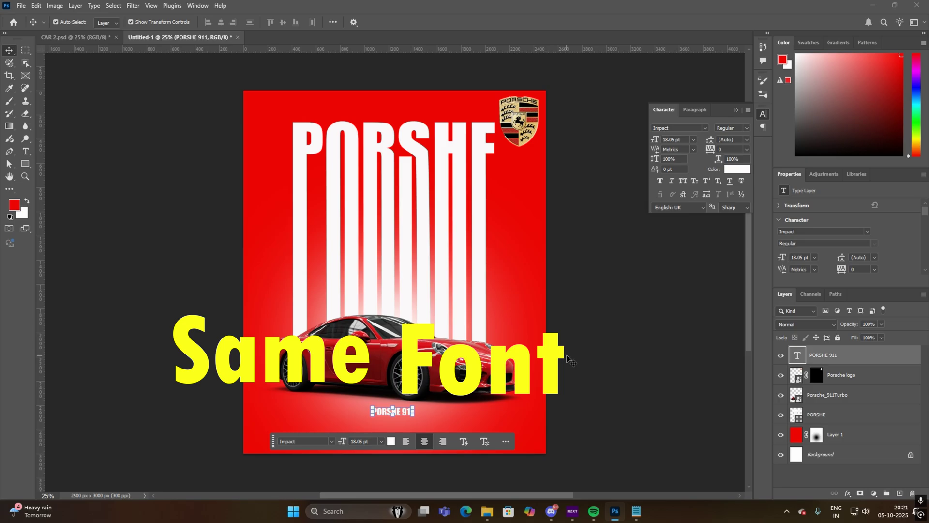
pyautogui.click(701, 372)
pyautogui.moveTo(392, 414); pyautogui.dragTo(388, 414)
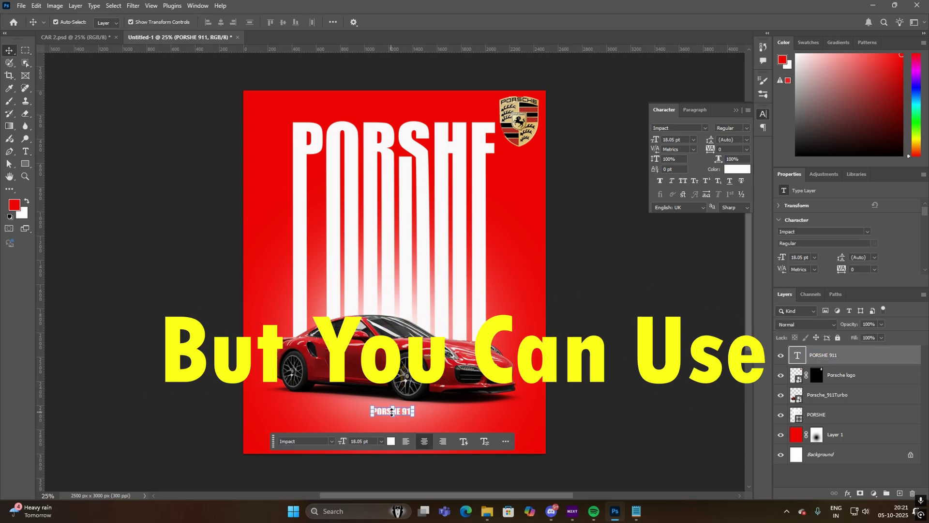
pyautogui.click(705, 414)
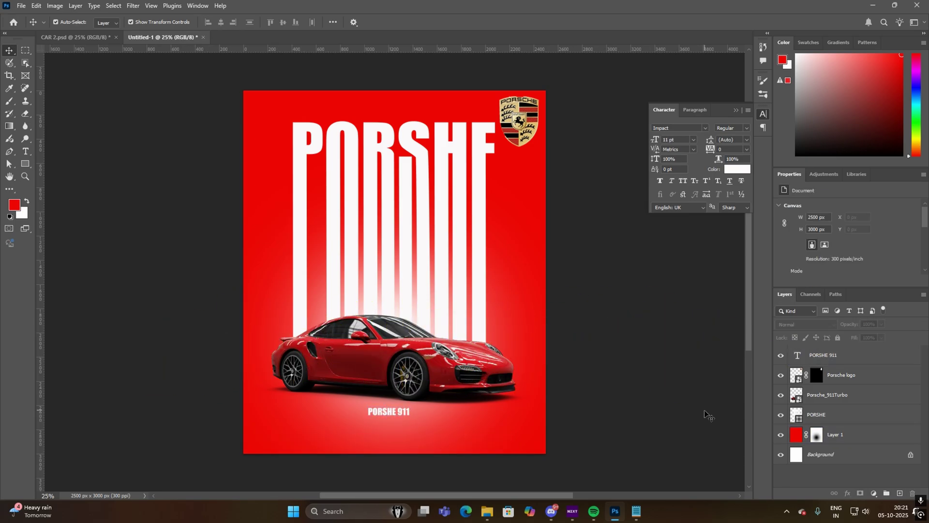
pyautogui.click(381, 417)
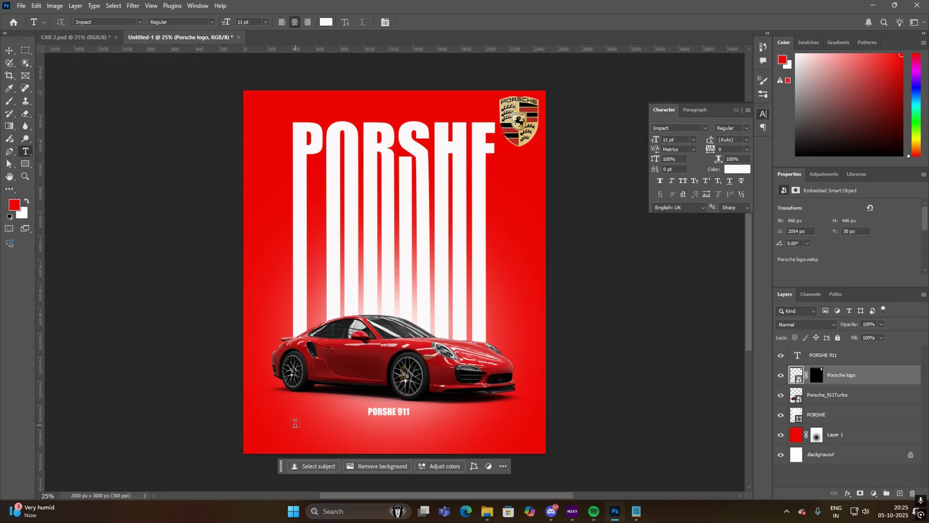
# - Add a paragraph of body copy starting 'Unleash pure performance with Porsche' under the caption, coloured 000000
pyautogui.moveTo(295, 423); pyautogui.dragTo(491, 454)
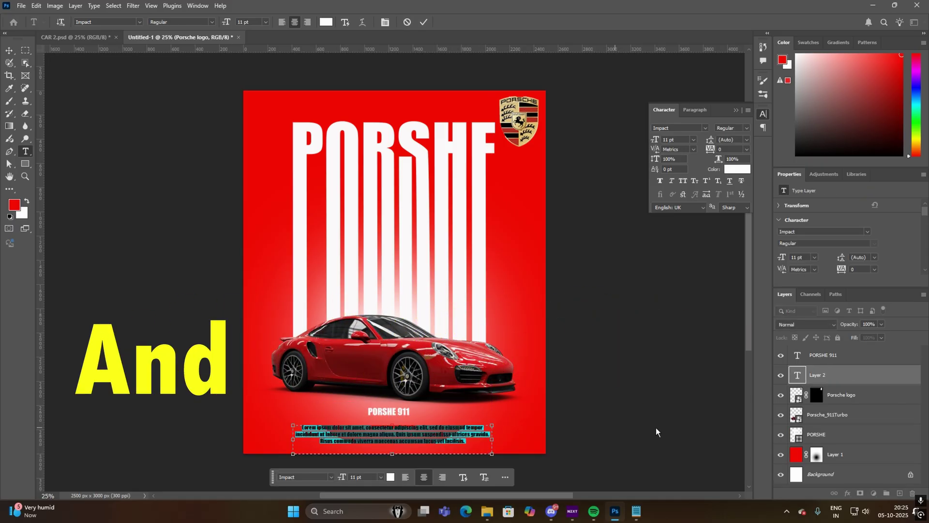
pyautogui.press('Delete')
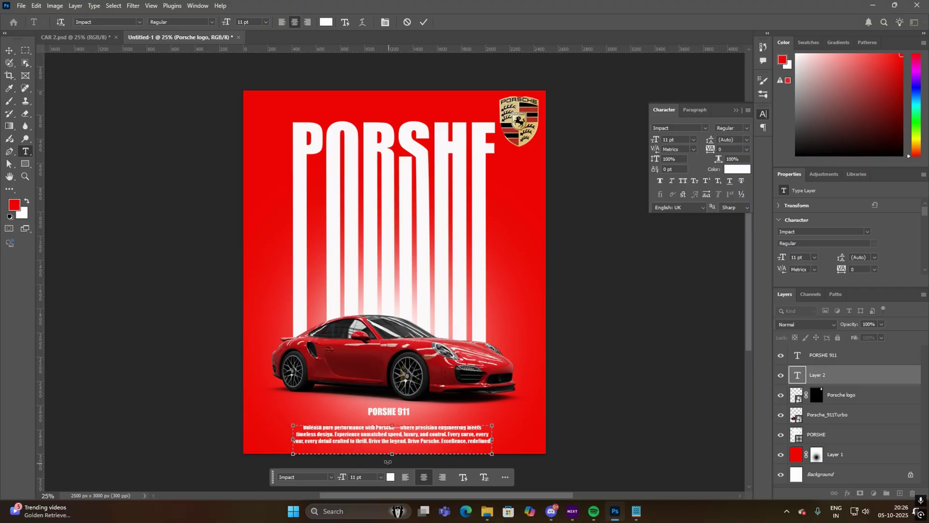
pyautogui.moveTo(491, 442); pyautogui.dragTo(470, 443)
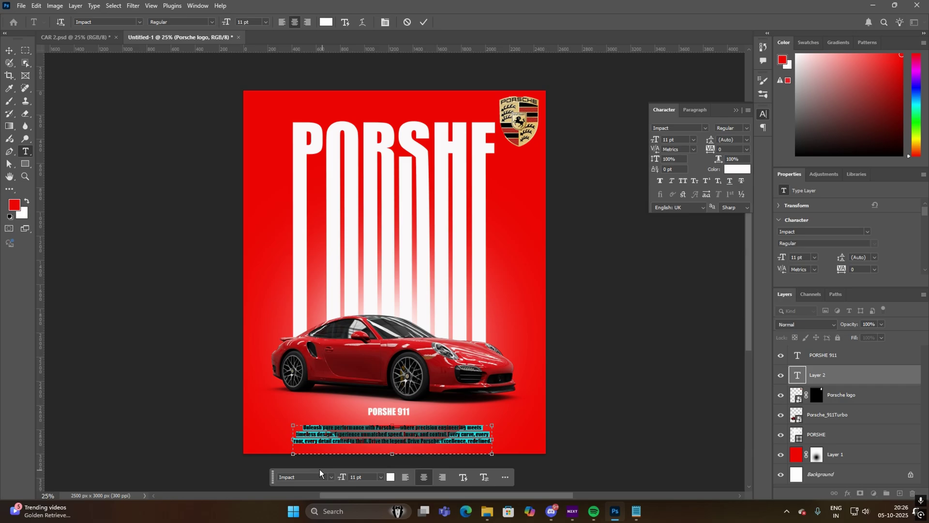
pyautogui.click(390, 476)
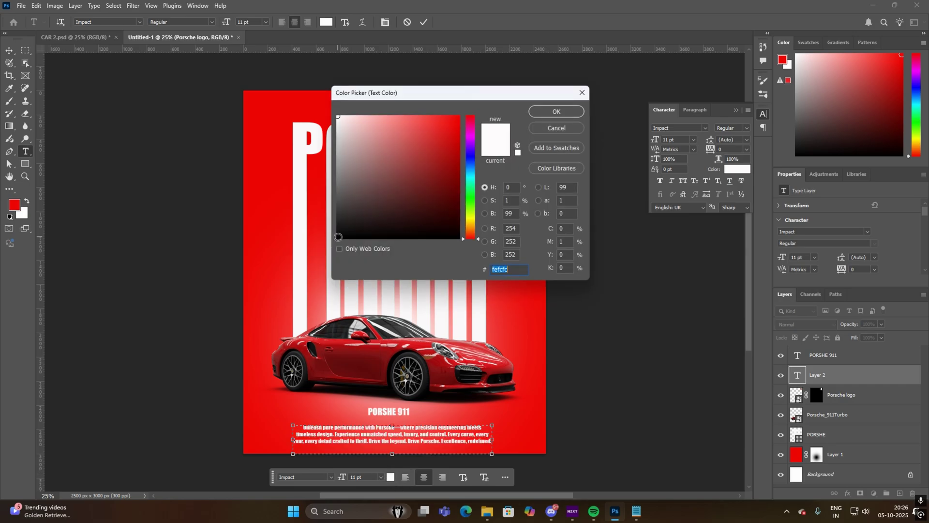
pyautogui.write('000000')
pyautogui.click(547, 109)
pyautogui.click(654, 393)
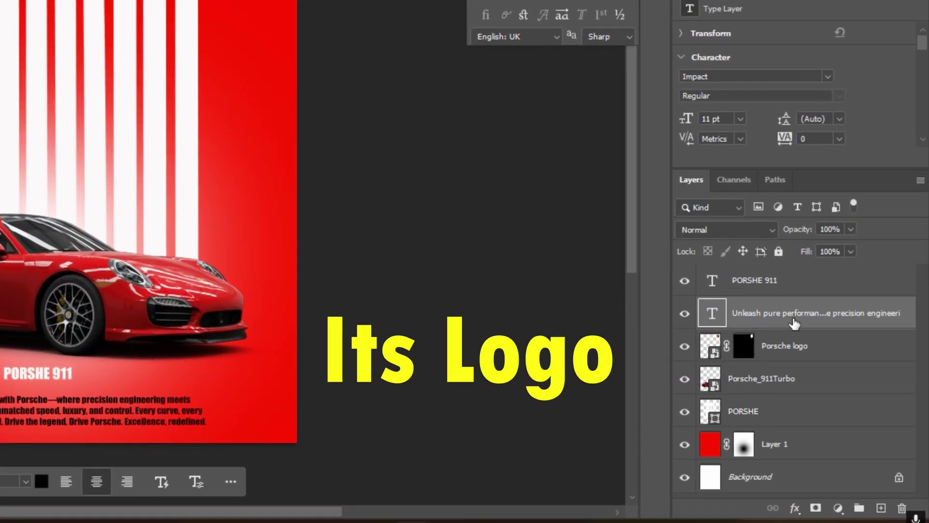
# - Move the Porsche_911Turbo car and Porsche logo layers above both text layers, with the logo on top
pyautogui.click(761, 385)
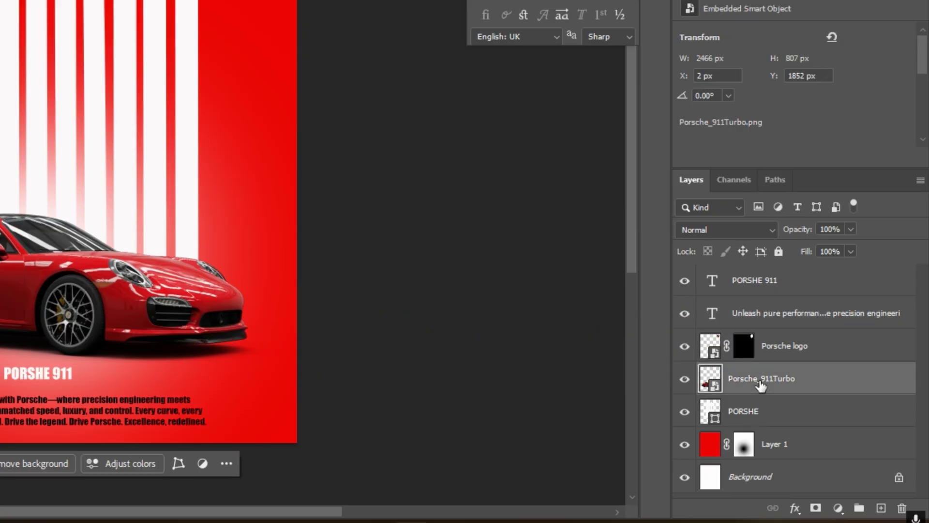
pyautogui.moveTo(761, 384); pyautogui.dragTo(756, 282)
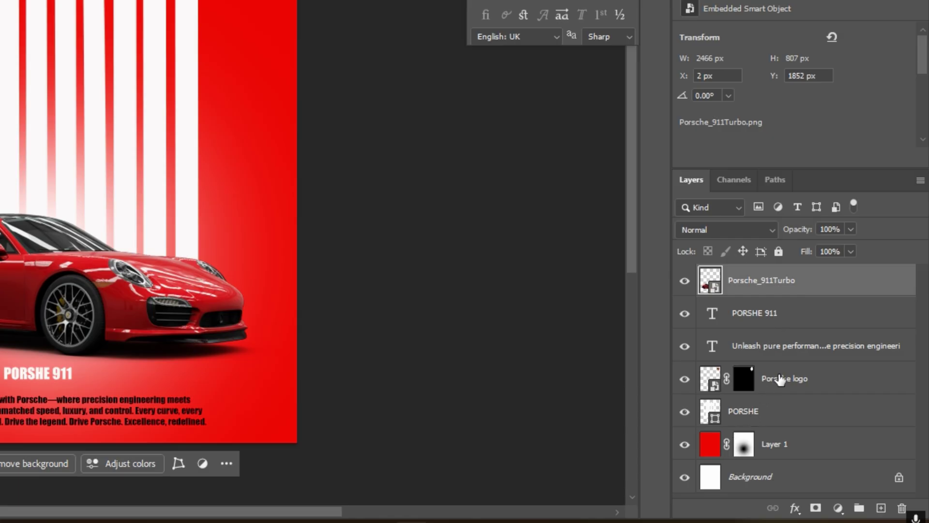
pyautogui.moveTo(778, 374); pyautogui.dragTo(781, 280)
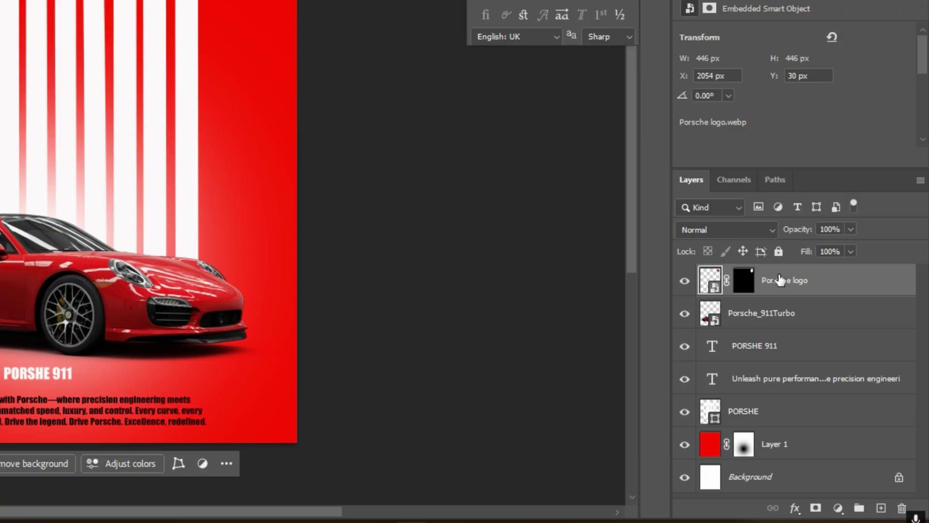
pyautogui.click(724, 355)
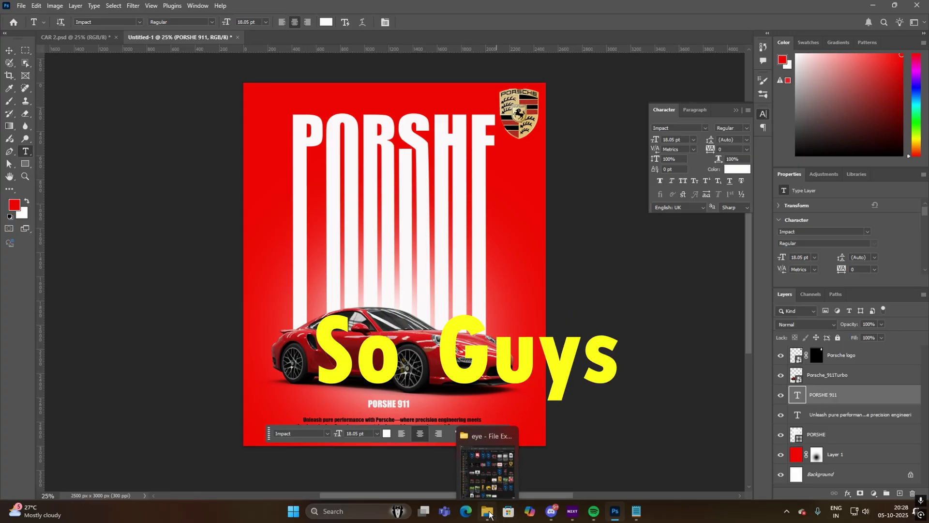
# - Drag the Instagram PNG from the eye folder onto the Photoshop poster
pyautogui.click(489, 462)
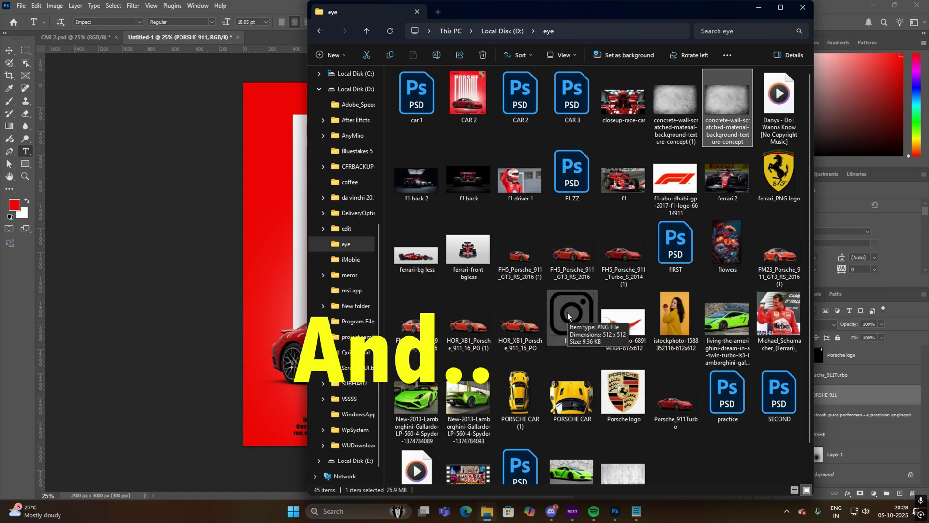
pyautogui.moveTo(568, 316); pyautogui.dragTo(242, 136)
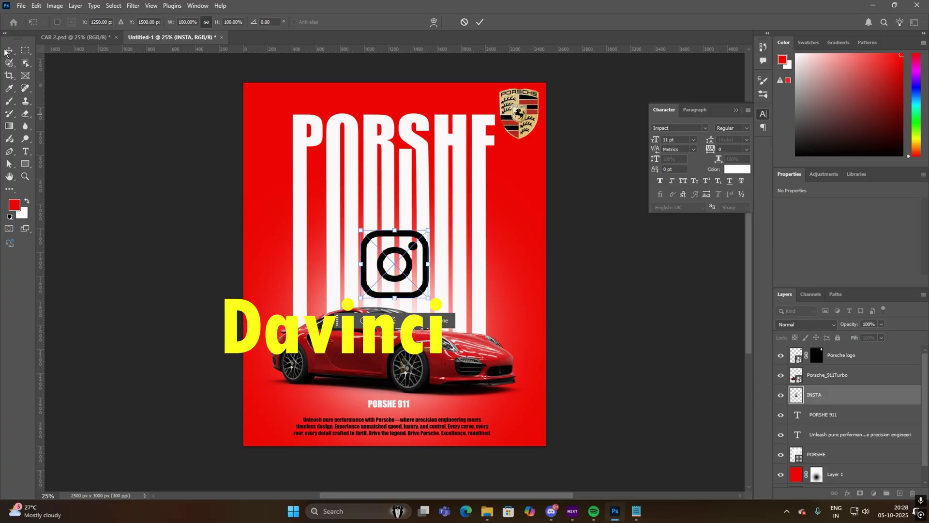
# - Place the Instagram icon and move its INSTA layer to the top of the stack
pyautogui.press('Return')
pyautogui.click(857, 457)
pyautogui.click(838, 382)
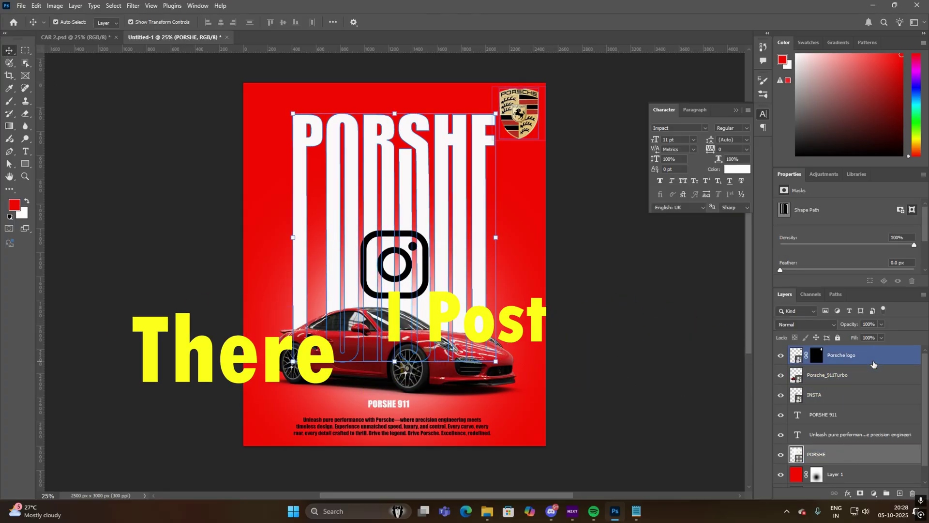
pyautogui.scroll(-1, 852, 416)
pyautogui.click(836, 462)
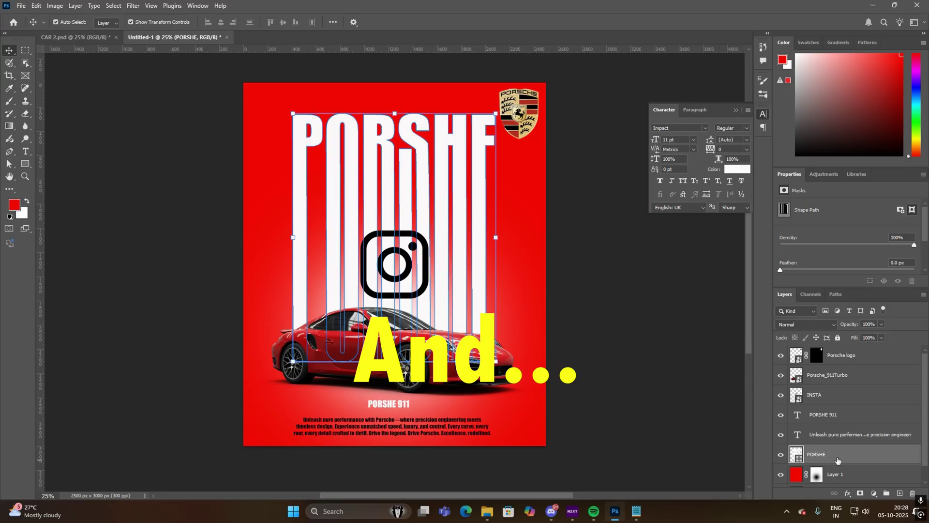
pyautogui.scroll(1, 842, 436)
pyautogui.click(831, 399)
pyautogui.moveTo(831, 399); pyautogui.dragTo(833, 358)
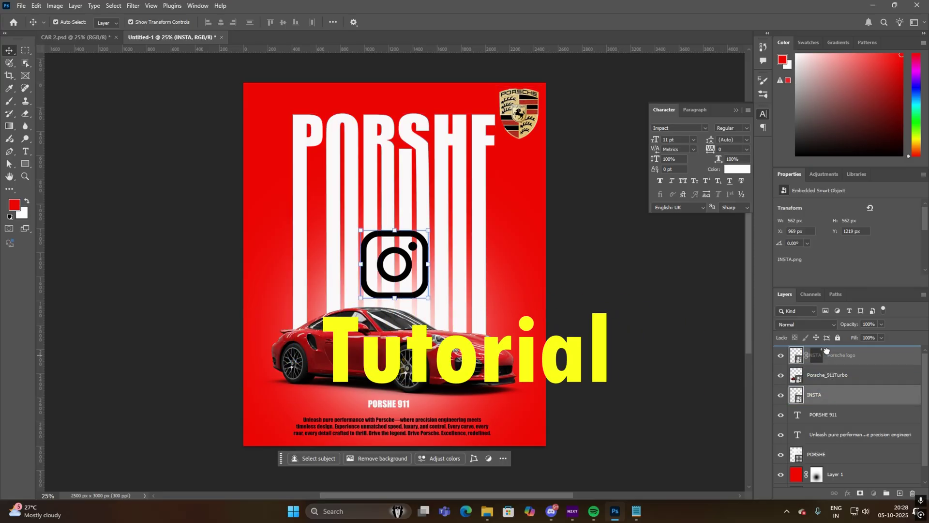
pyautogui.click(833, 355)
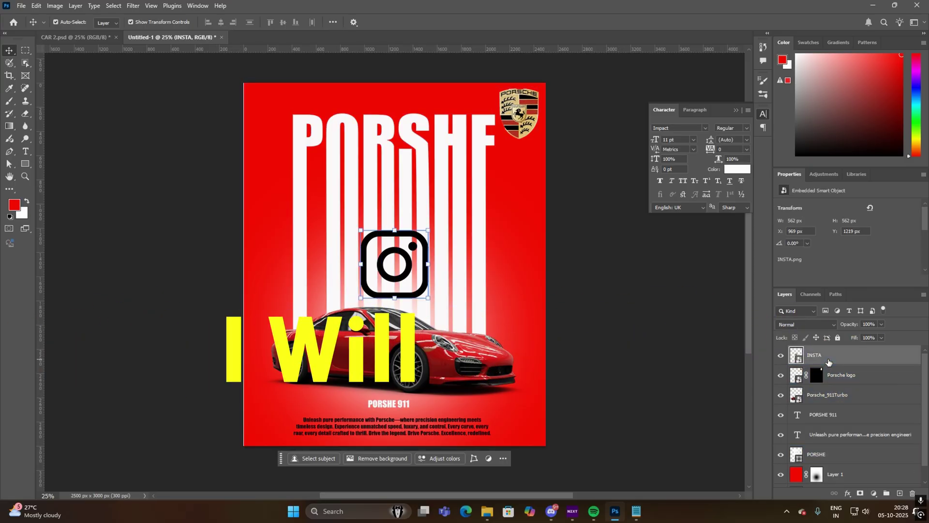
# - Shrink the Instagram icon to about 233 px and move it into the poster's top-left corner
pyautogui.moveTo(429, 280); pyautogui.dragTo(417, 280)
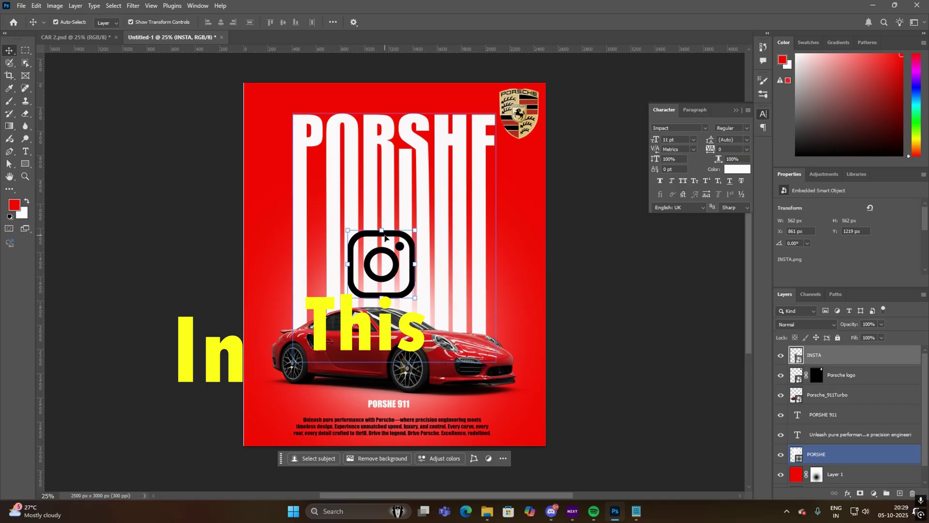
pyautogui.moveTo(347, 230); pyautogui.dragTo(288, 105)
pyautogui.moveTo(415, 298); pyautogui.dragTo(299, 208)
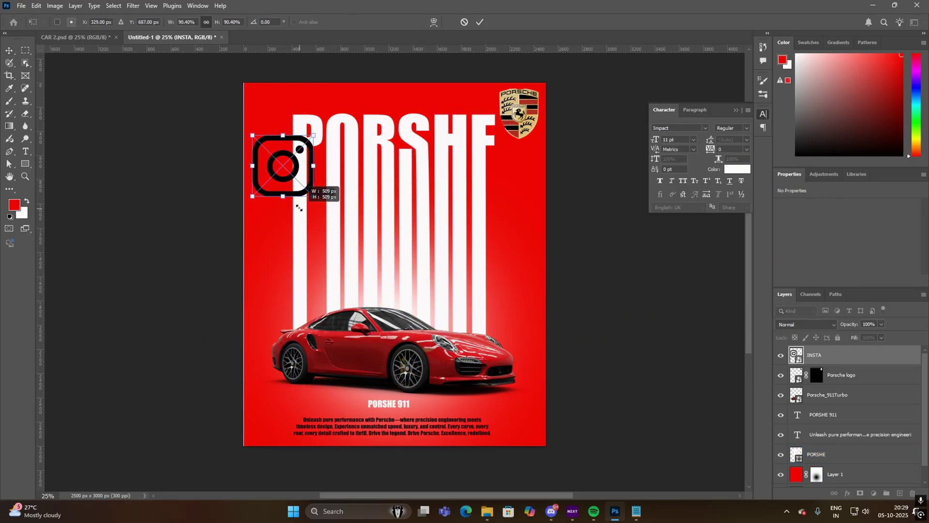
pyautogui.moveTo(268, 152); pyautogui.dragTo(267, 108)
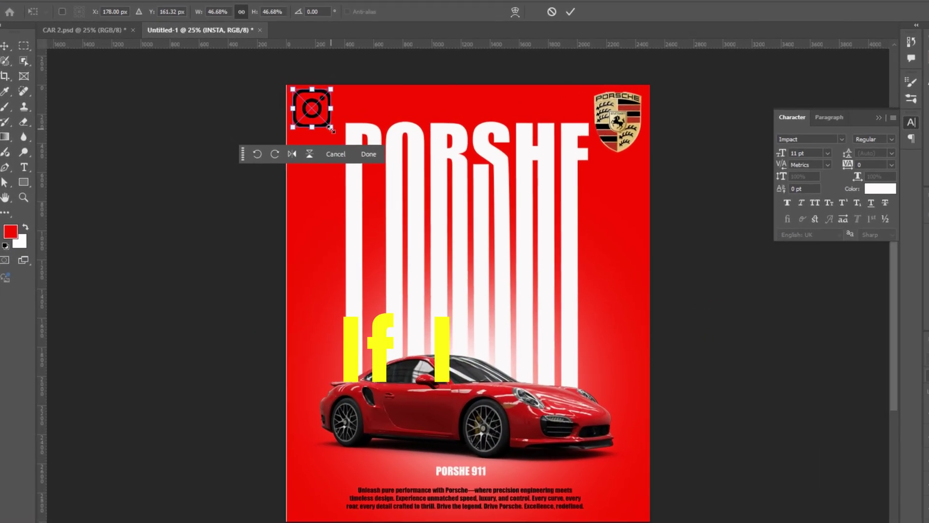
pyautogui.moveTo(331, 129); pyautogui.dragTo(321, 120)
pyautogui.moveTo(388, 128); pyautogui.dragTo(386, 126)
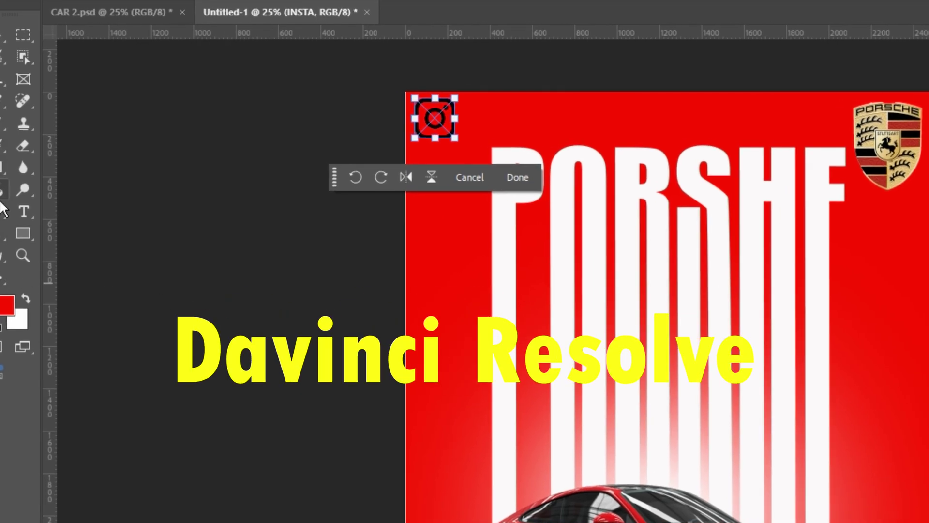
# - Add a 16 pt Impact text layer beside the Instagram icon containing the Instagram handle
pyautogui.click(24, 208)
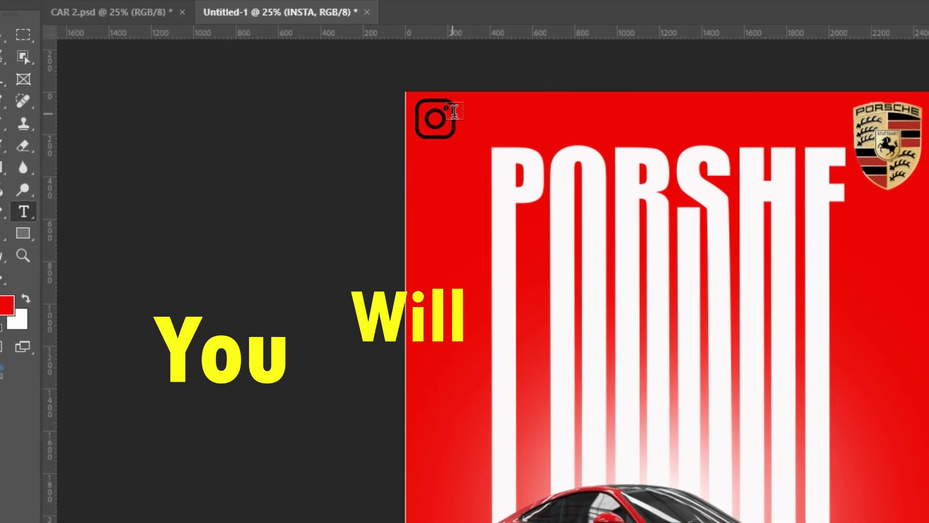
pyautogui.click(469, 120)
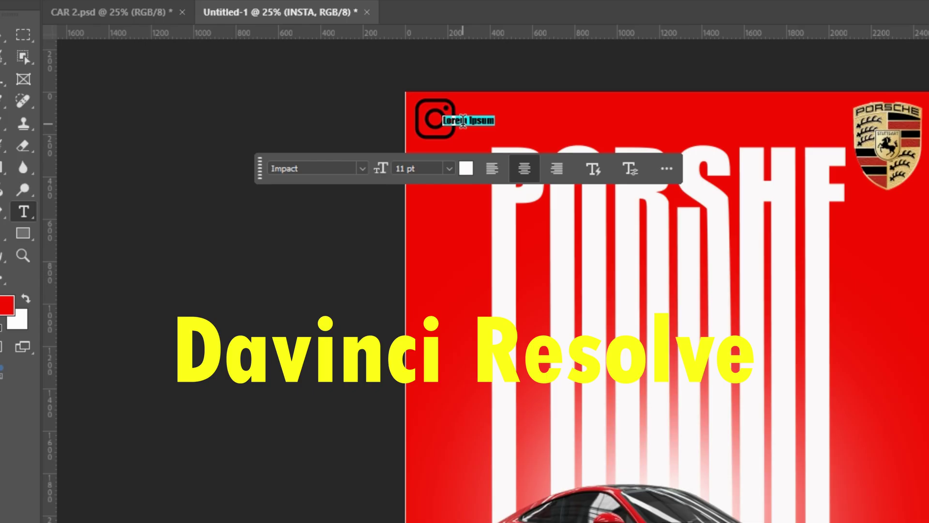
pyautogui.click(449, 169)
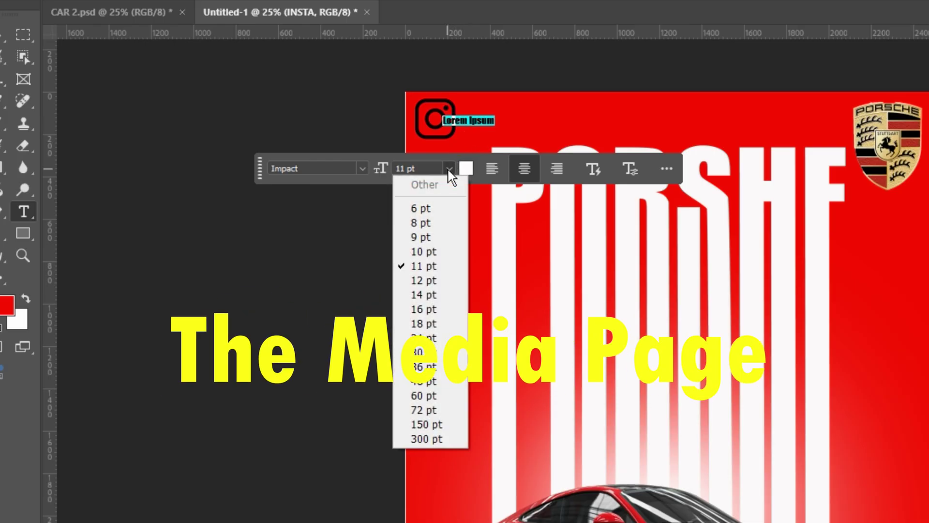
pyautogui.click(442, 308)
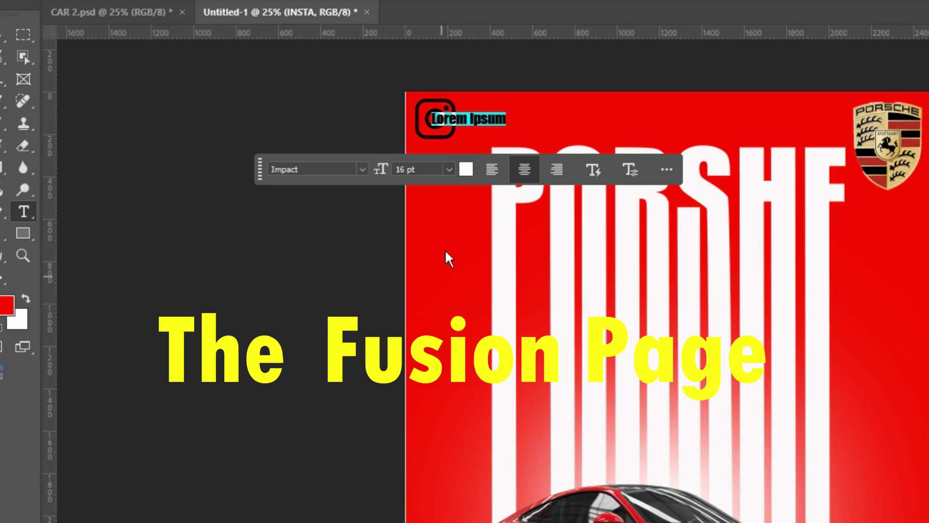
pyautogui.click(2, 34)
pyautogui.moveTo(453, 123); pyautogui.dragTo(475, 119)
pyautogui.doubleClick(474, 119)
pyautogui.write('sa')
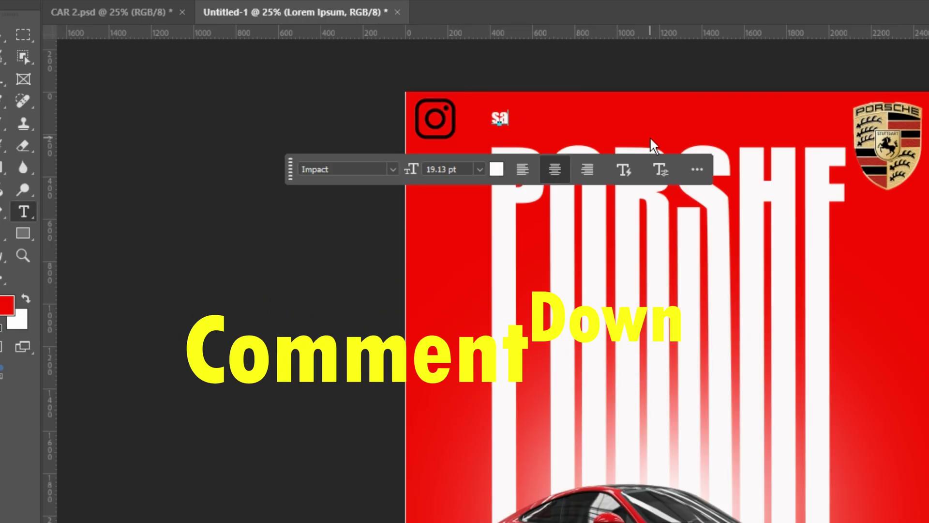
pyautogui.write('mik')
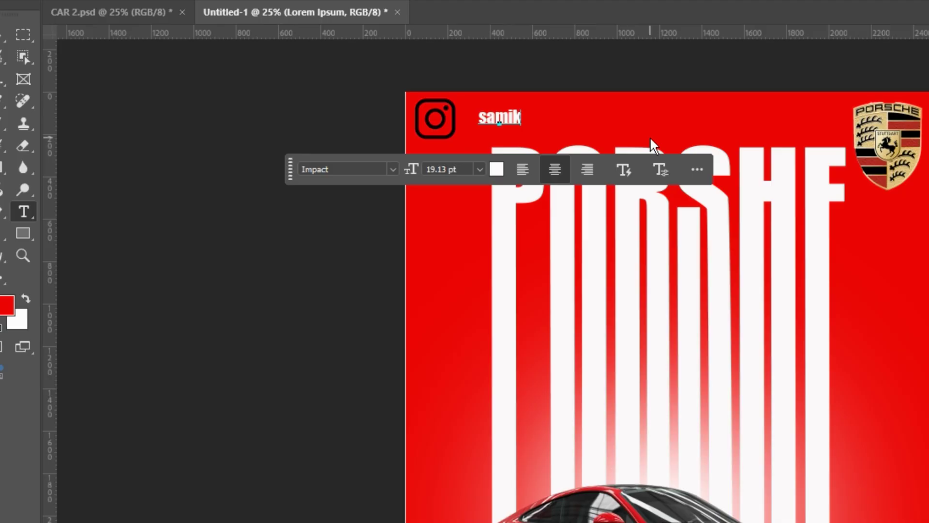
pyautogui.write('.')
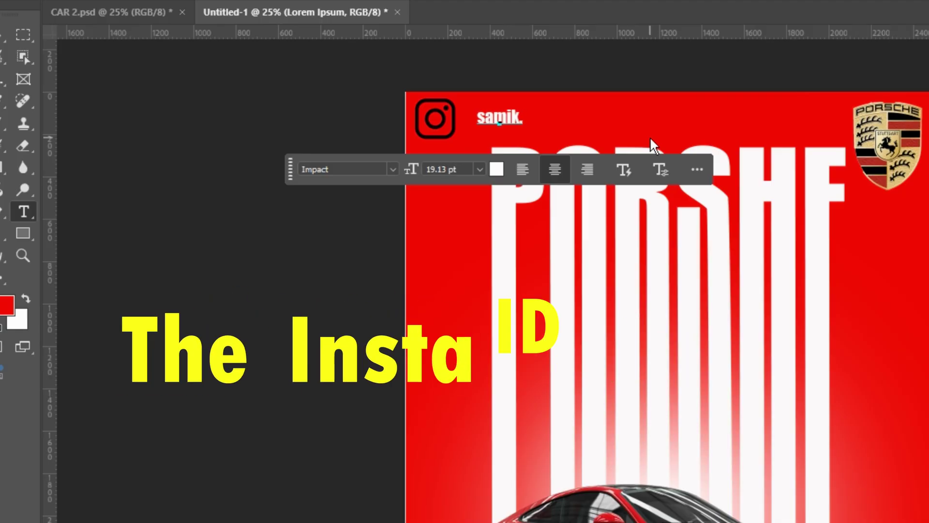
pyautogui.write('b')
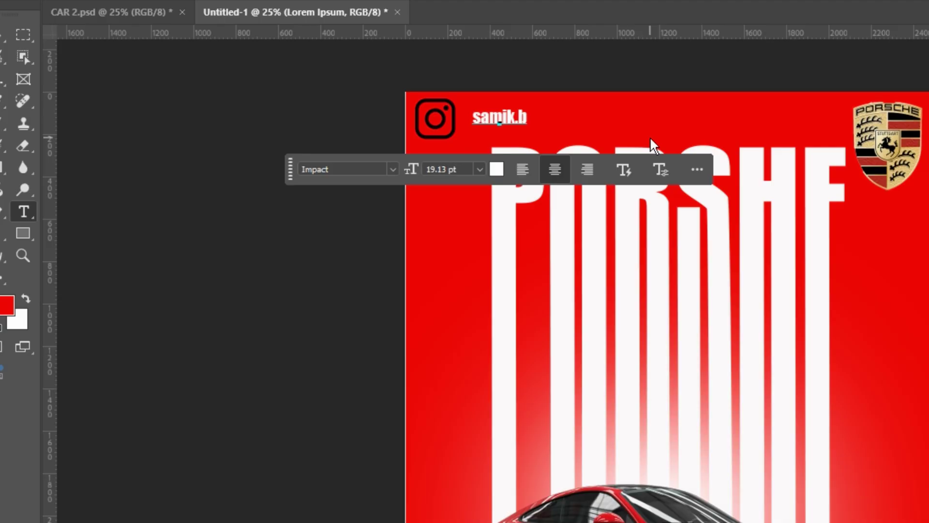
pyautogui.write('el')
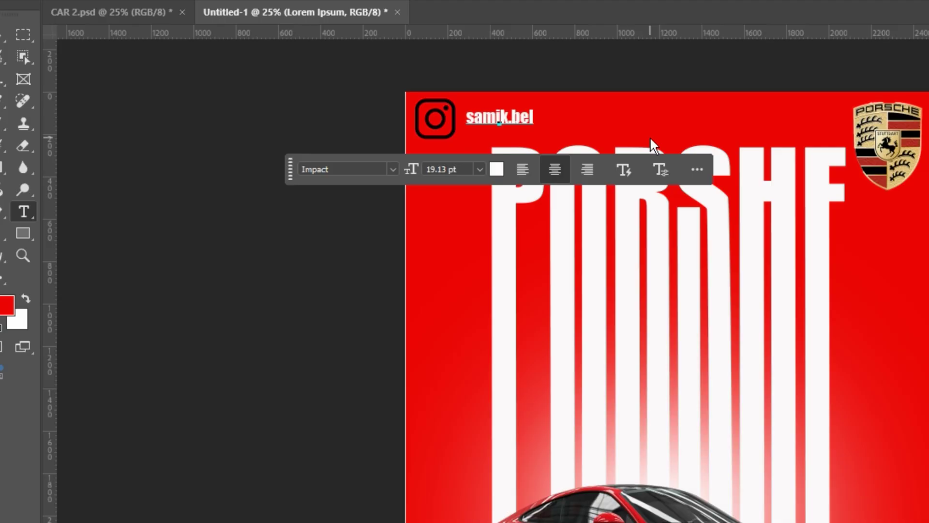
pyautogui.write('el')
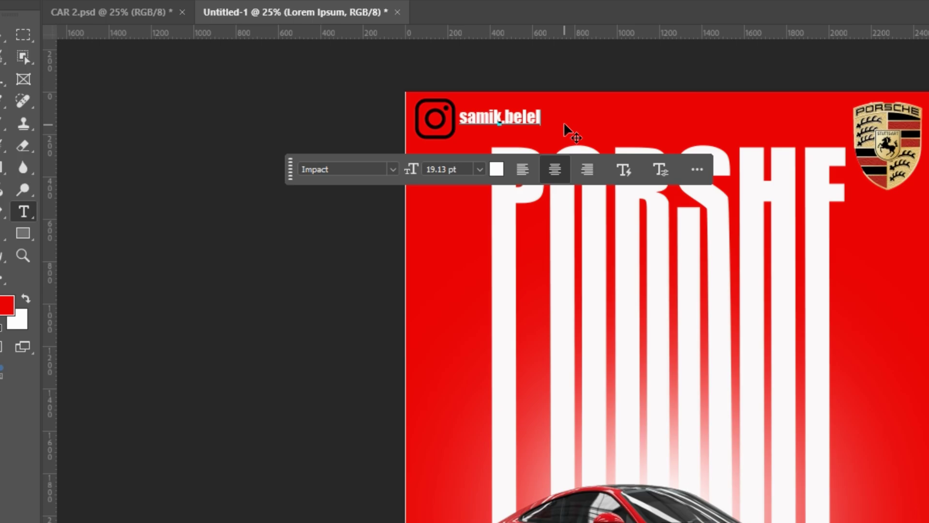
# - Recolour the whole handle text to near-black 050505 and commit the edit
pyautogui.hotkey('ctrl', 'a')
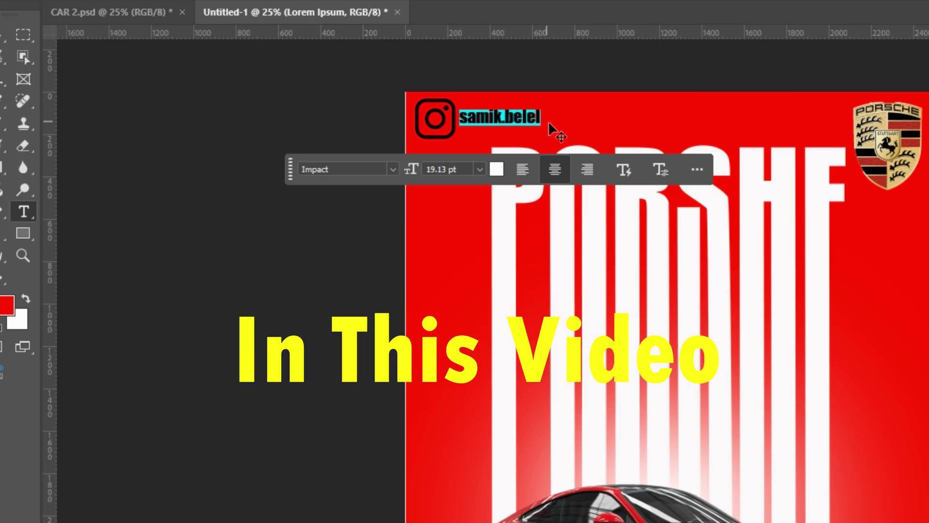
pyautogui.click(496, 169)
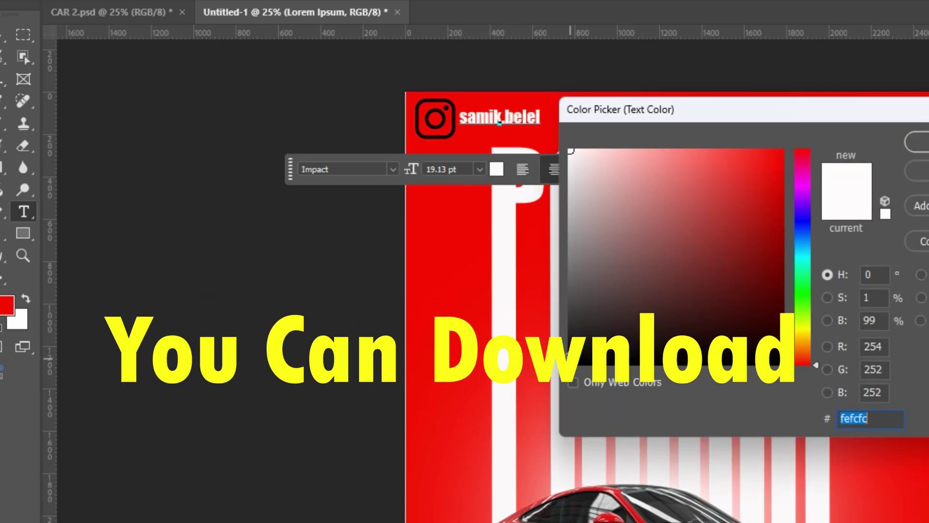
pyautogui.click(571, 360)
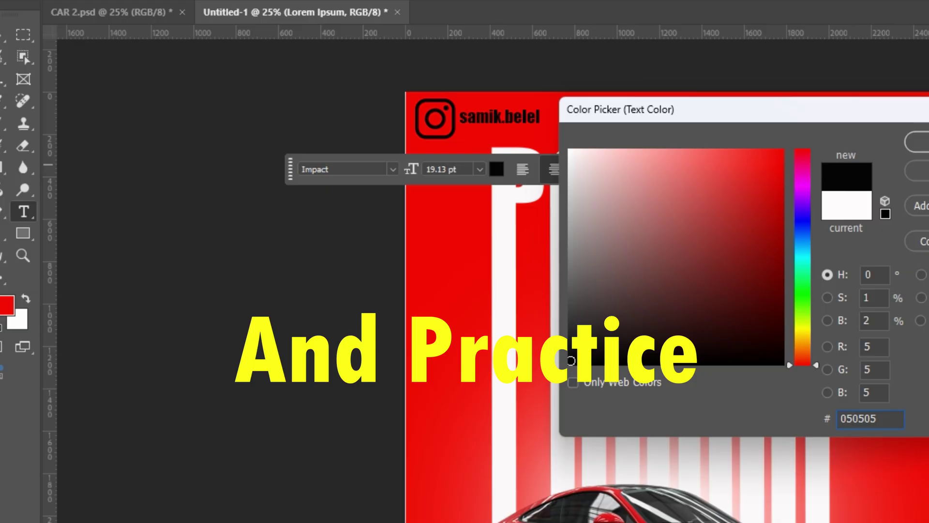
pyautogui.click(917, 143)
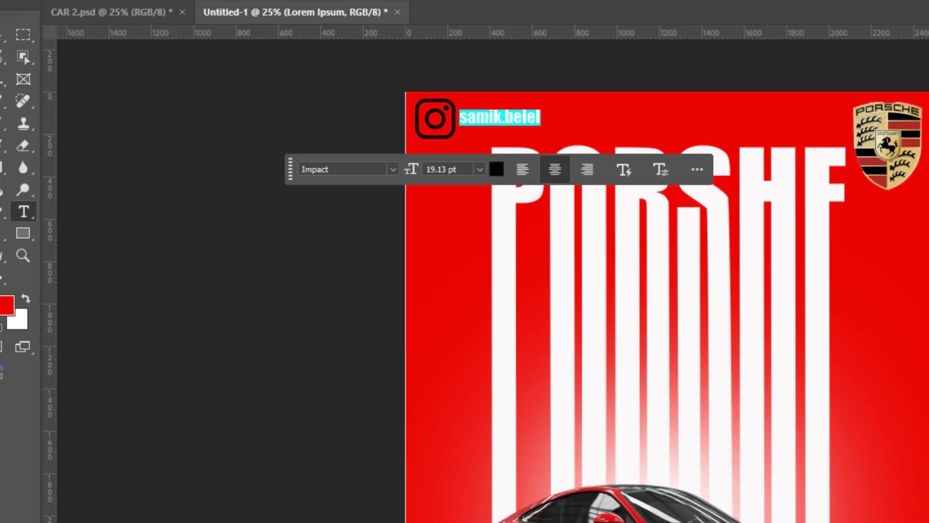
pyautogui.hotkey('ctrl', 'Return')
pyautogui.press('v')
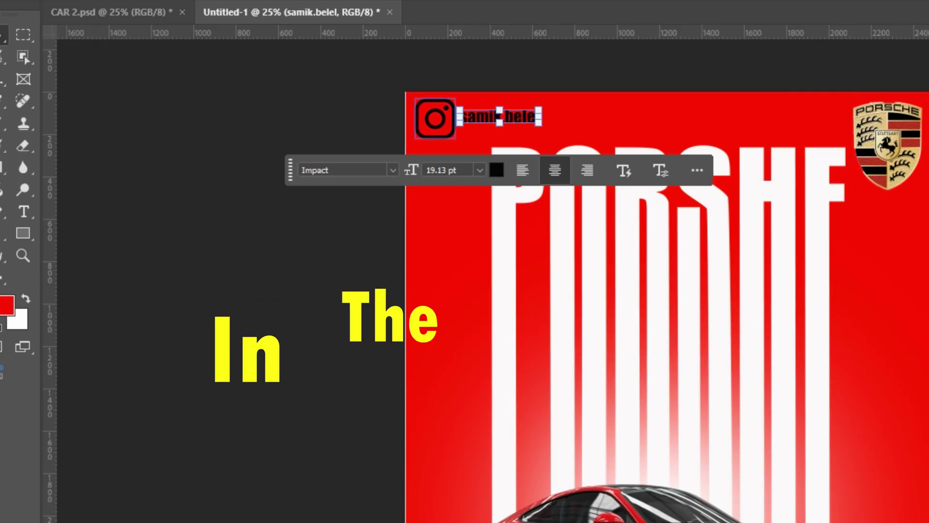
pyautogui.hotkey('ctrl', 'Return')
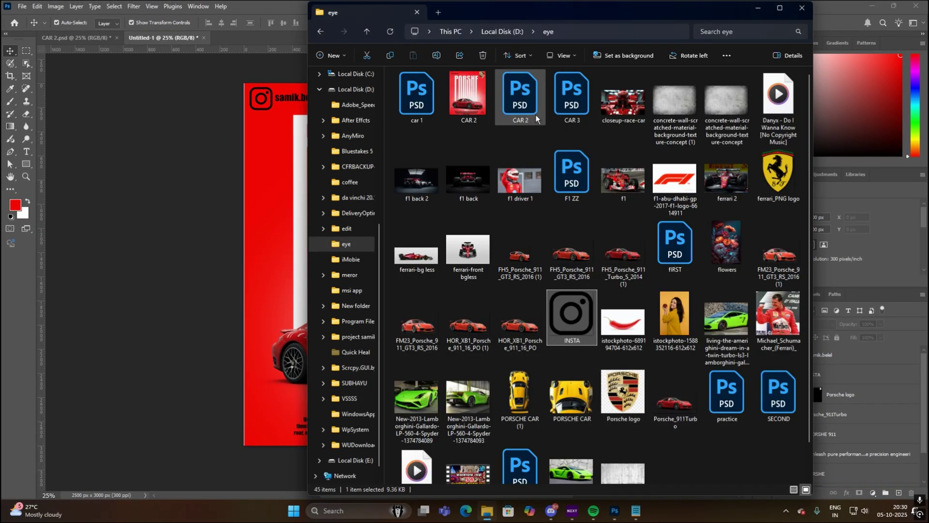
# - Drag the concrete-wall texture image from File Explorer onto the poster
pyautogui.moveTo(682, 105); pyautogui.dragTo(197, 171)
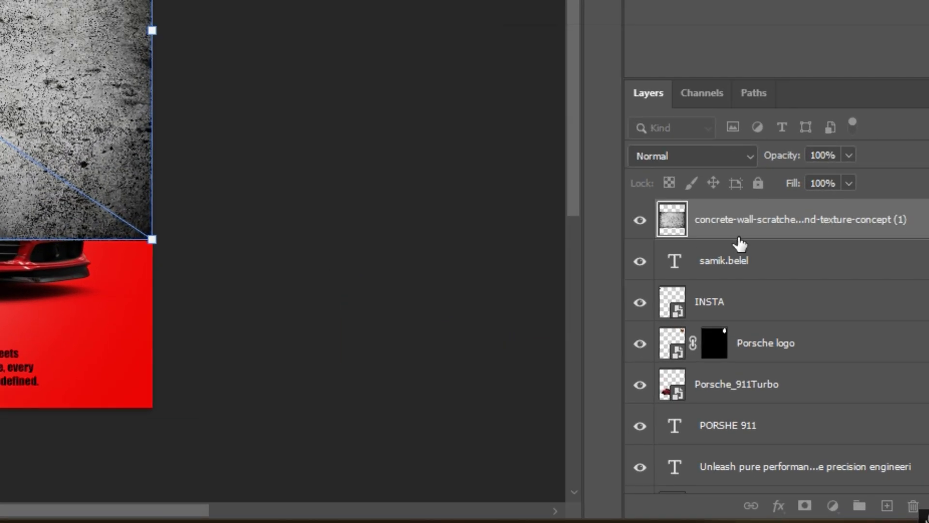
# - Move the concrete texture layer below the car layer and stretch it vertically to fill the poster
pyautogui.moveTo(832, 361); pyautogui.dragTo(838, 398)
pyautogui.moveTo(760, 310); pyautogui.dragTo(769, 398)
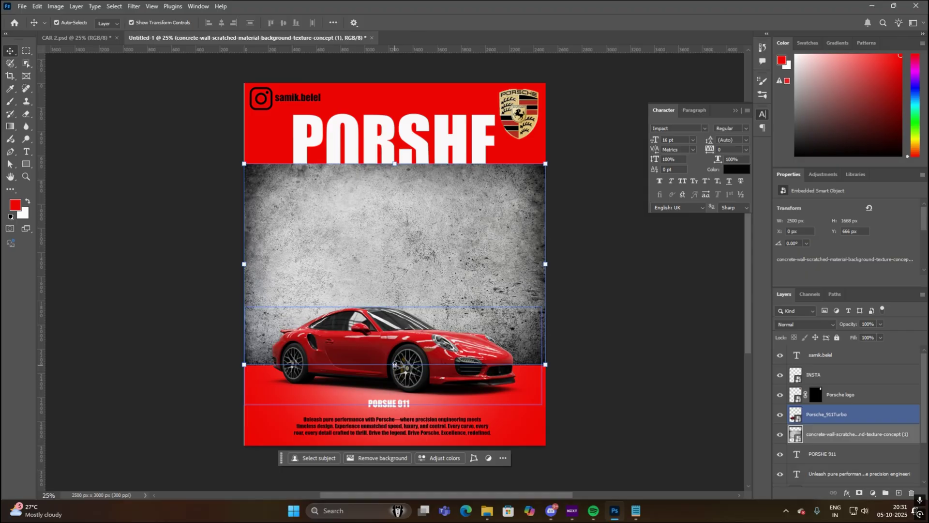
pyautogui.moveTo(394, 364); pyautogui.dragTo(398, 444)
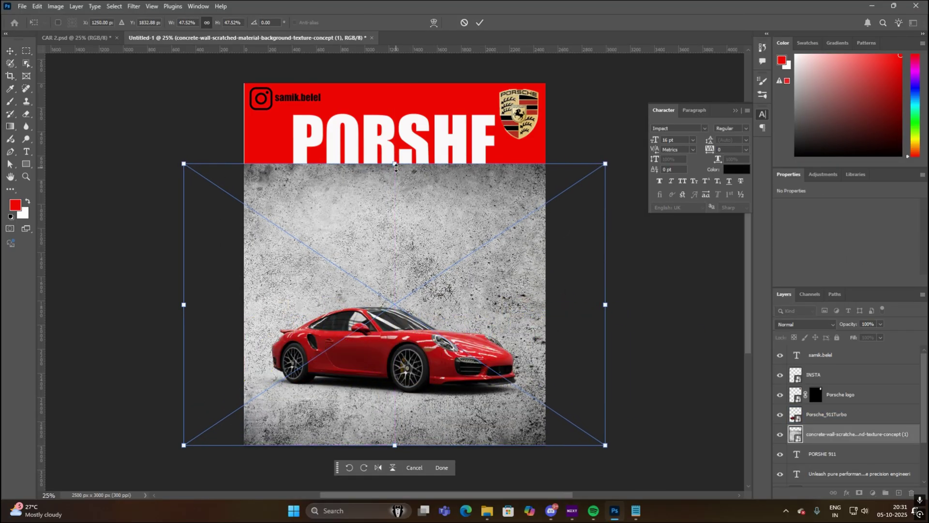
pyautogui.moveTo(395, 166); pyautogui.dragTo(399, 77)
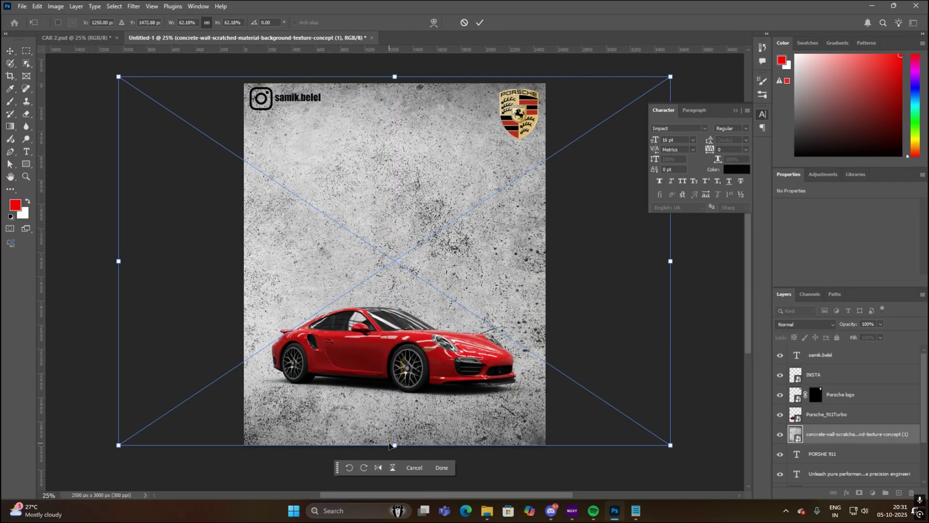
pyautogui.moveTo(395, 446); pyautogui.dragTo(395, 453)
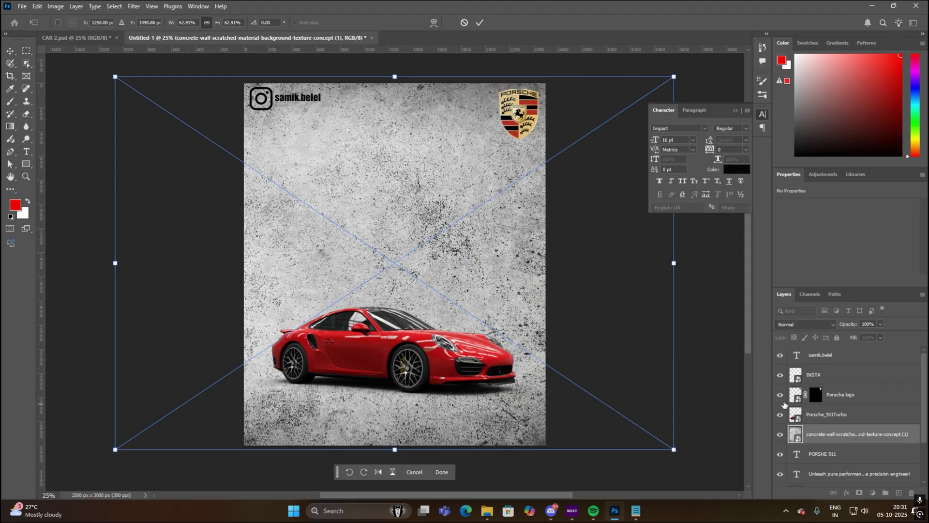
# - Set the texture layer to Hard Light at about 36% opacity and commit its transform
pyautogui.click(809, 323)
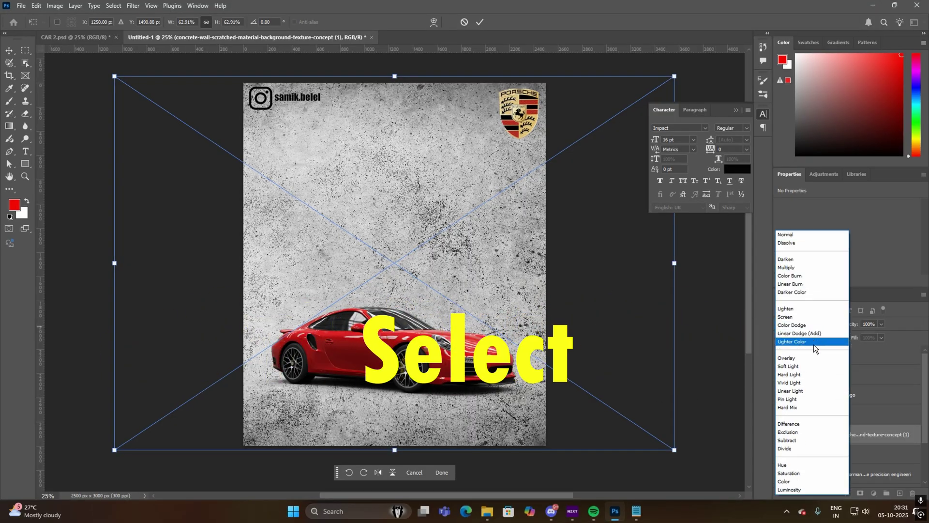
pyautogui.click(812, 375)
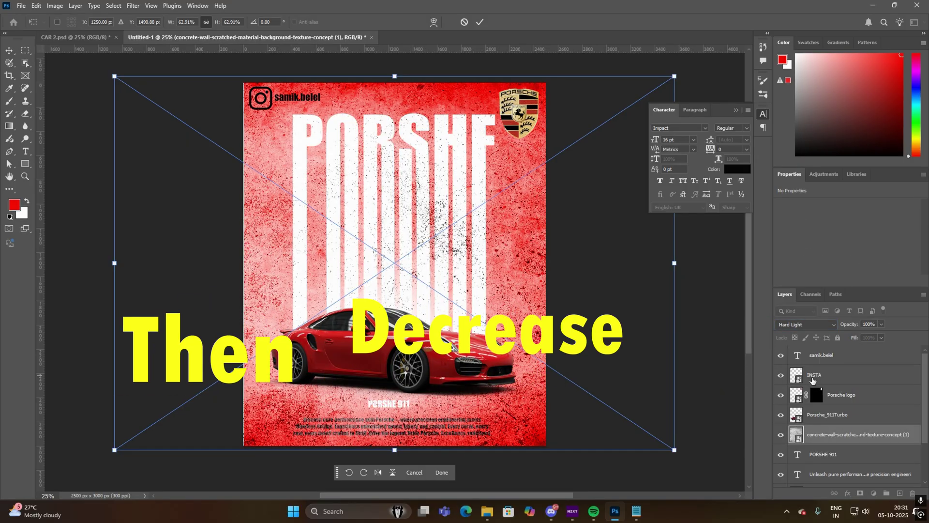
pyautogui.click(881, 324)
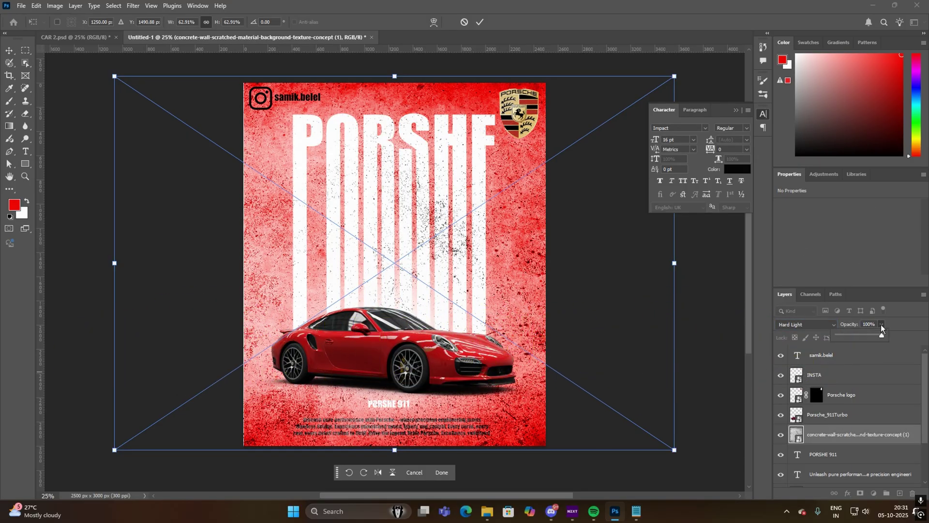
pyautogui.click(849, 335)
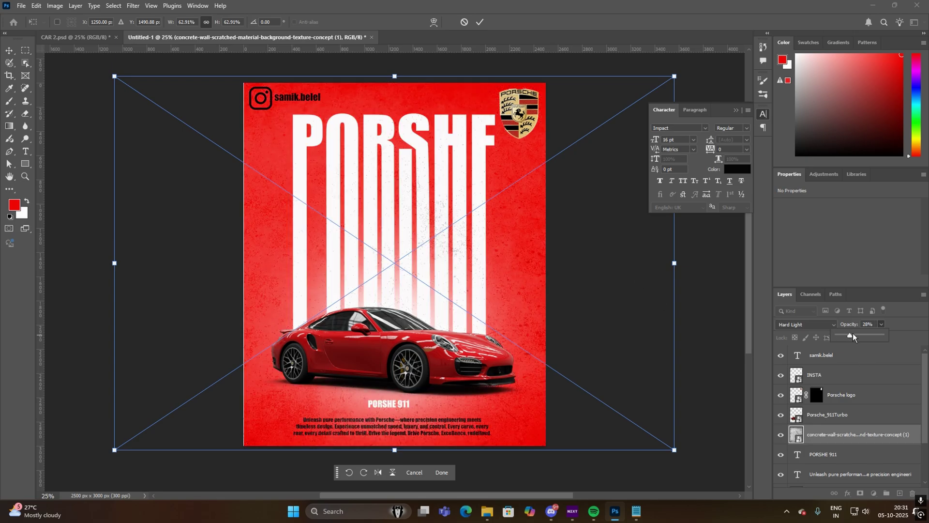
pyautogui.moveTo(852, 334); pyautogui.dragTo(851, 334)
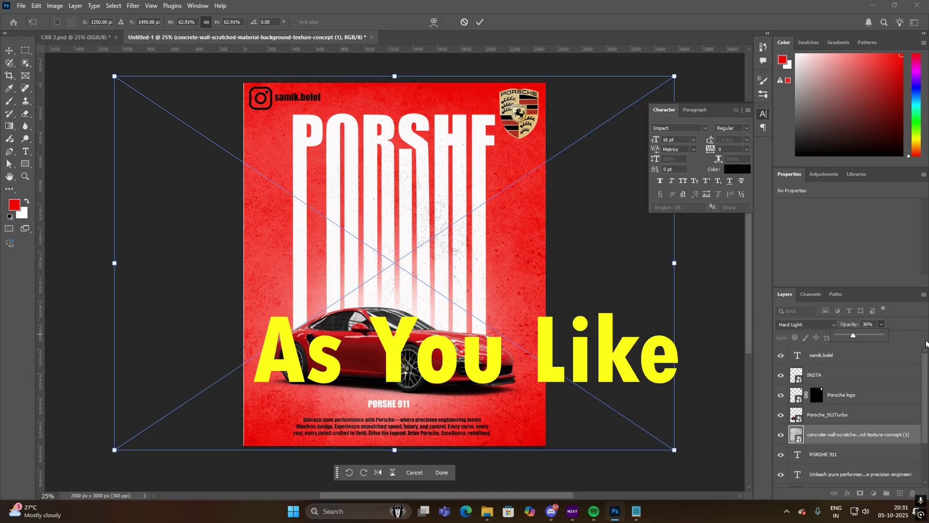
pyautogui.click(910, 324)
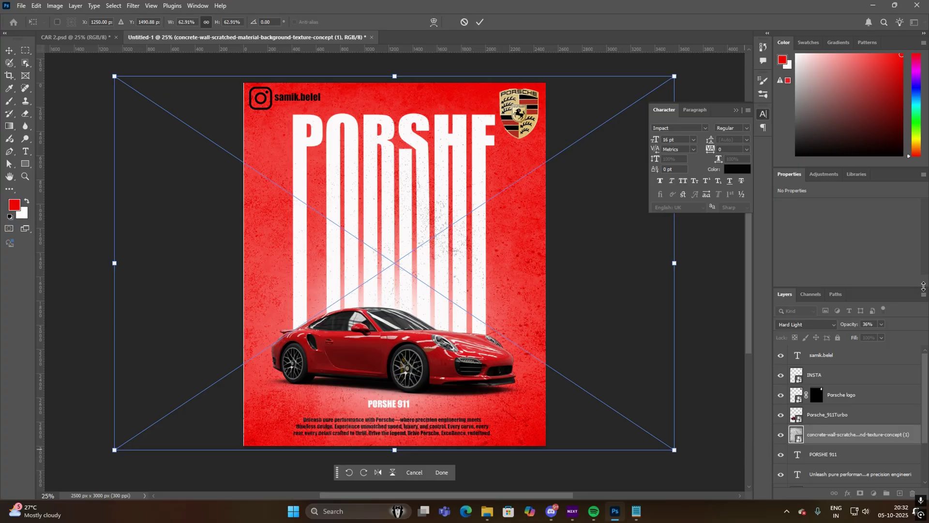
pyautogui.click(844, 434)
# - Select the concrete texture layer and lower its opacity to 35%
pyautogui.click(723, 407)
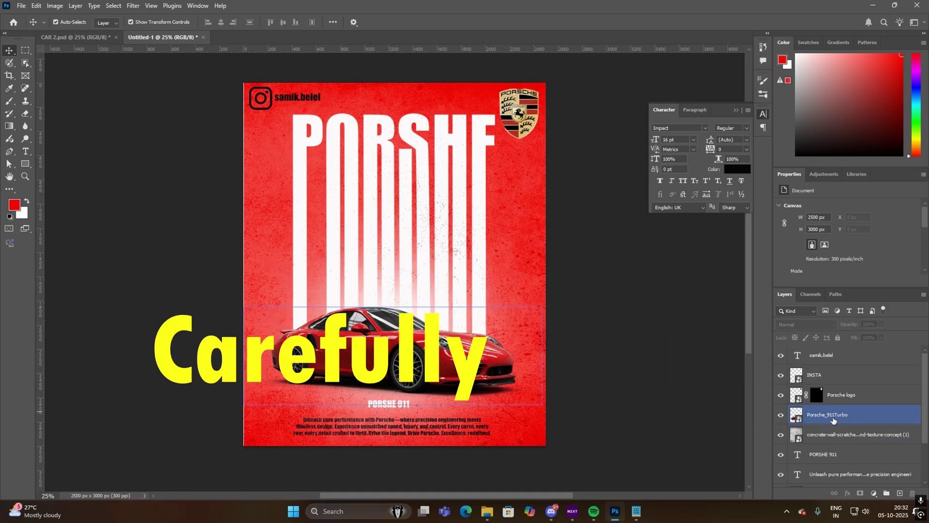
pyautogui.click(406, 289)
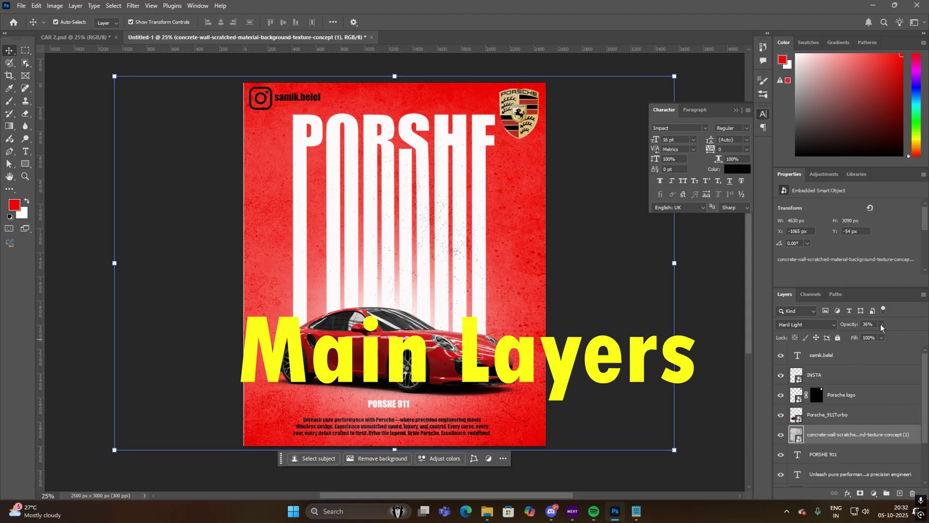
pyautogui.click(881, 337)
pyautogui.moveTo(878, 335); pyautogui.dragTo(874, 335)
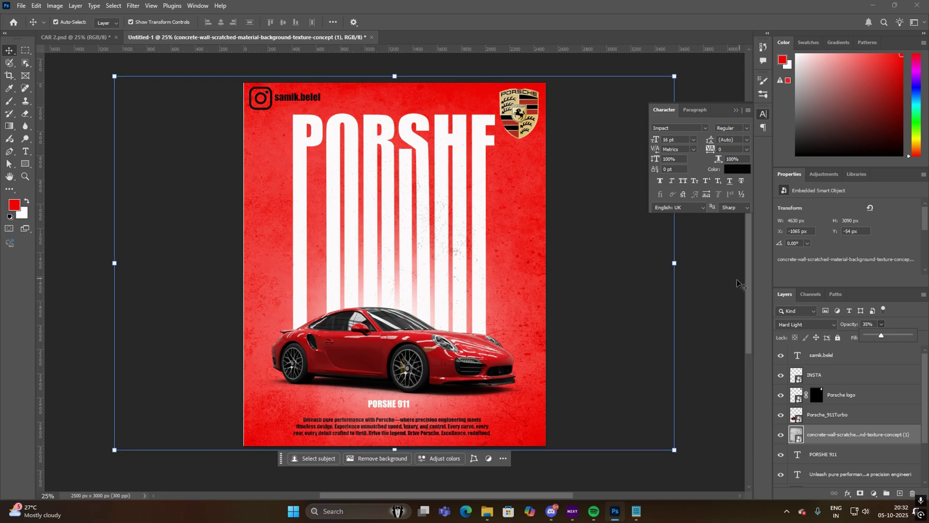
# - Enlarge the texture past the poster's top and bottom edges and commit it
pyautogui.moveTo(676, 265)
pyautogui.mouseDown()
pyautogui.moveTo(649, 249)
pyautogui.moveTo(620, 251)
pyautogui.moveTo(663, 263)
pyautogui.mouseUp()
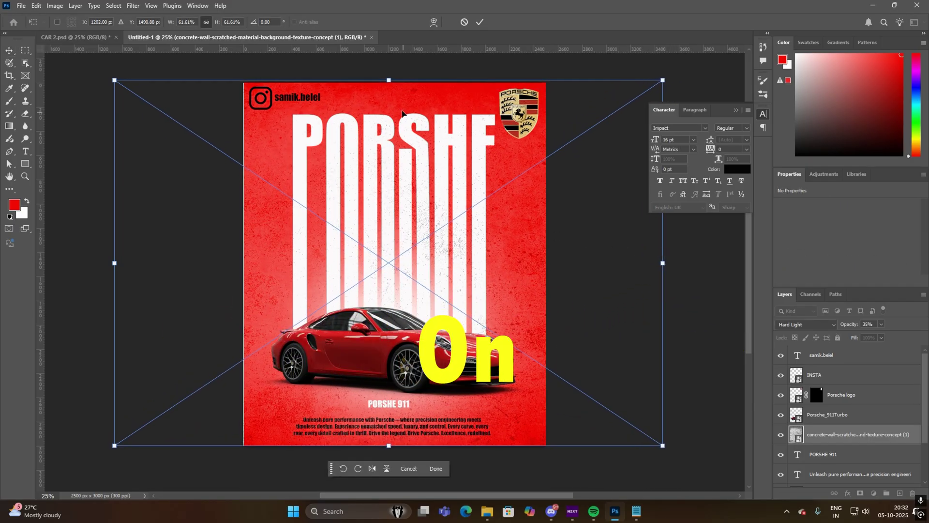
pyautogui.moveTo(391, 78)
pyautogui.mouseDown()
pyautogui.moveTo(390, 45)
pyautogui.moveTo(396, 88)
pyautogui.mouseUp()
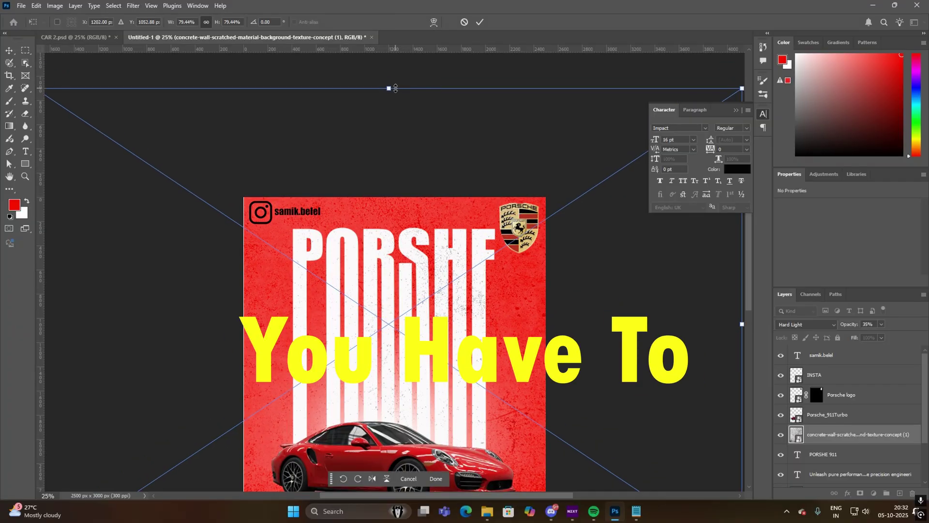
pyautogui.scroll(-5, 650, 312)
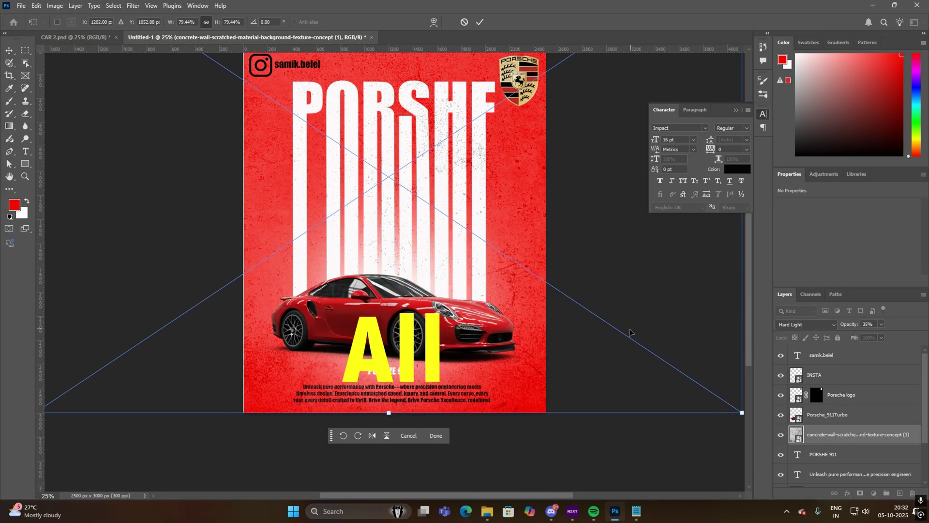
pyautogui.scroll(1, 549, 330)
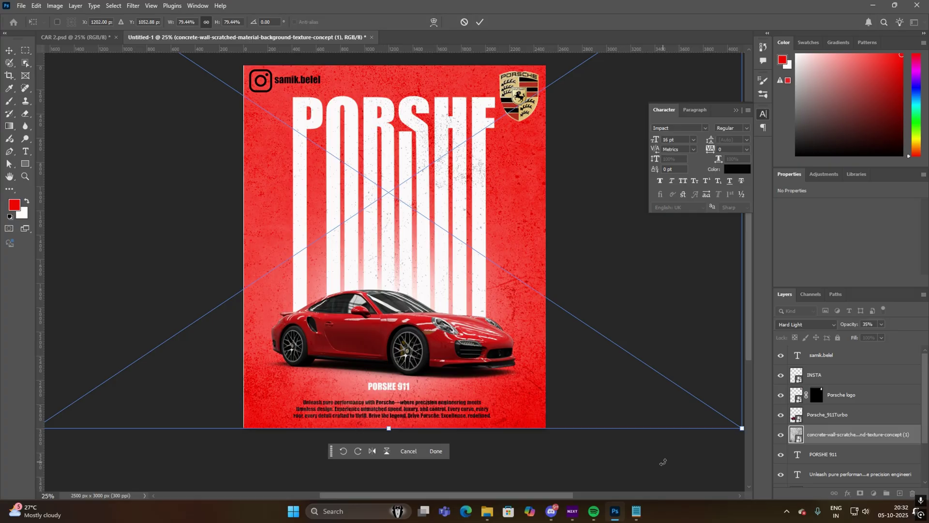
pyautogui.press('Return')
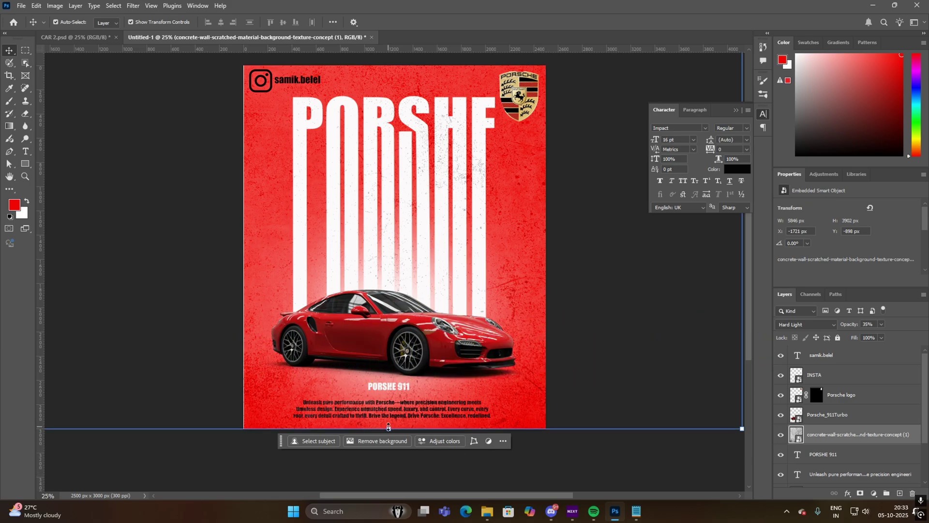
pyautogui.moveTo(390, 428); pyautogui.dragTo(389, 435)
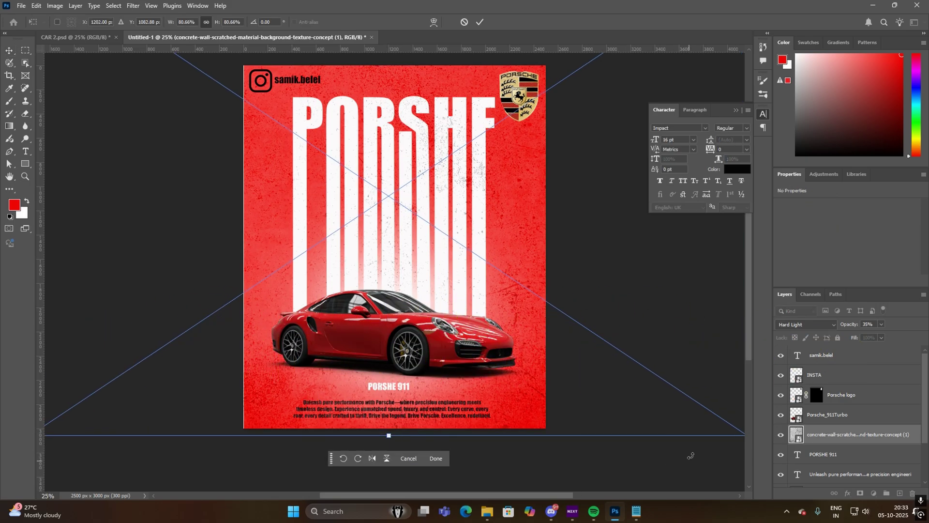
pyautogui.press('Return')
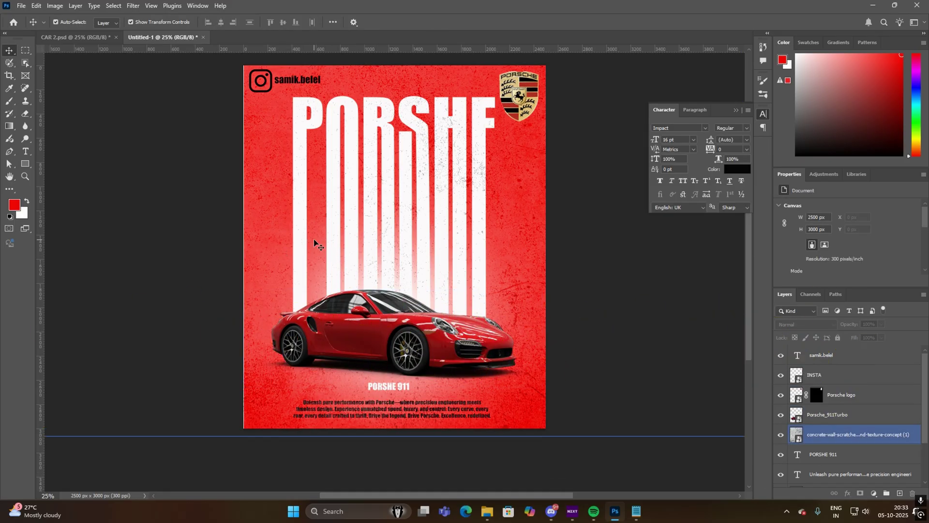
# - Stamp all visible layers with Ctrl+Shift+Alt+E into merged Layer 2 and shift it slightly
pyautogui.click(841, 356)
pyautogui.click(842, 434)
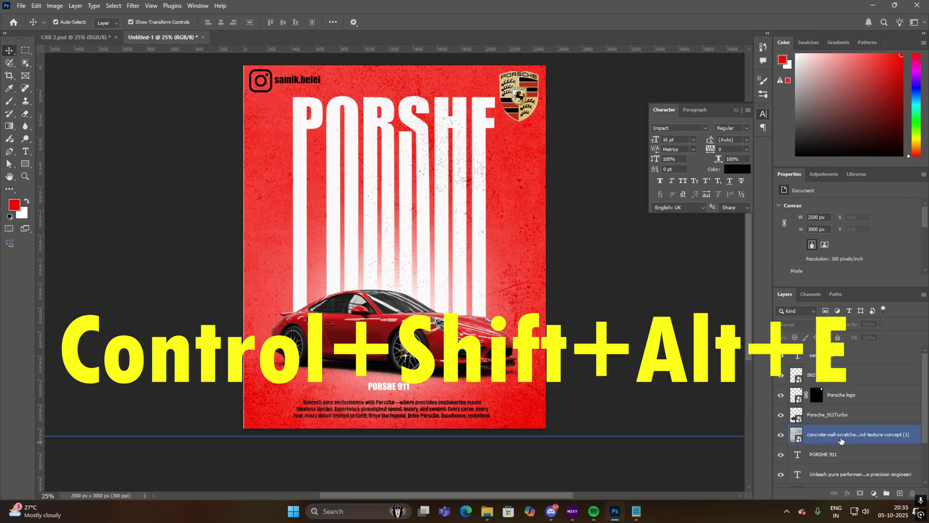
pyautogui.hotkey('ctrl', 'shift', 'alt', 'e')
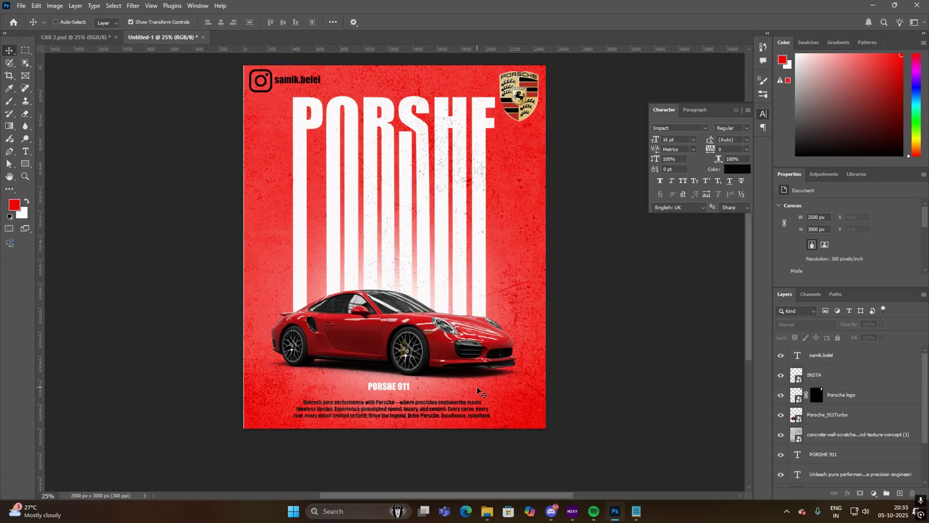
pyautogui.hotkey('ctrl', 'shift', 'alt', 'e')
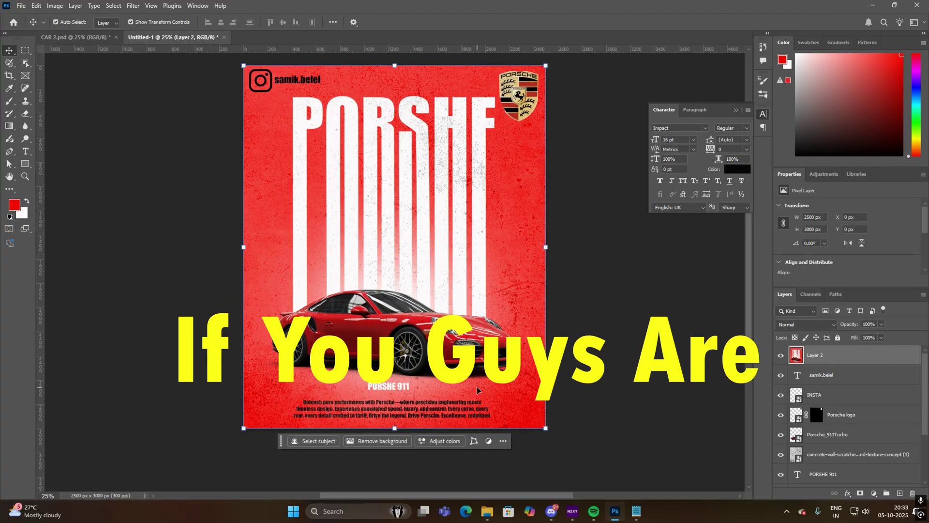
pyautogui.moveTo(481, 330)
pyautogui.mouseDown()
pyautogui.moveTo(416, 366)
pyautogui.moveTo(426, 351)
pyautogui.moveTo(473, 332)
pyautogui.mouseUp()
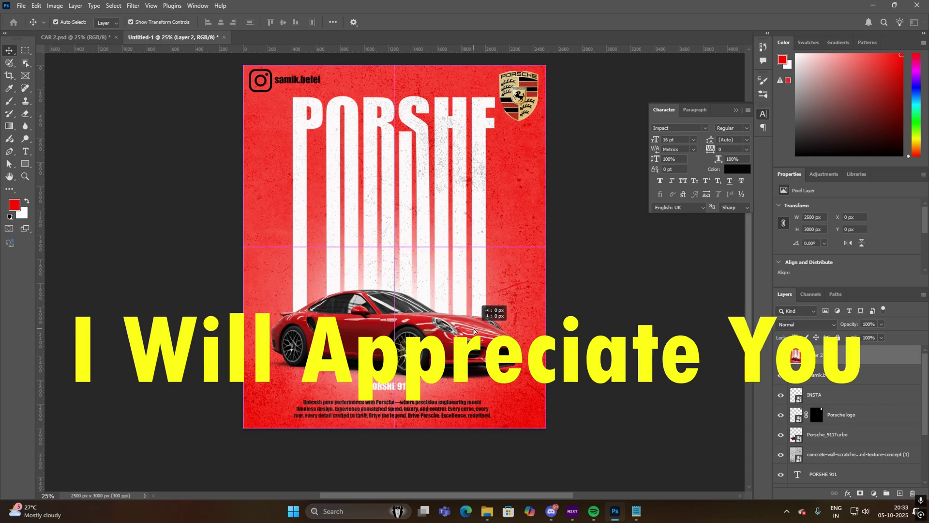